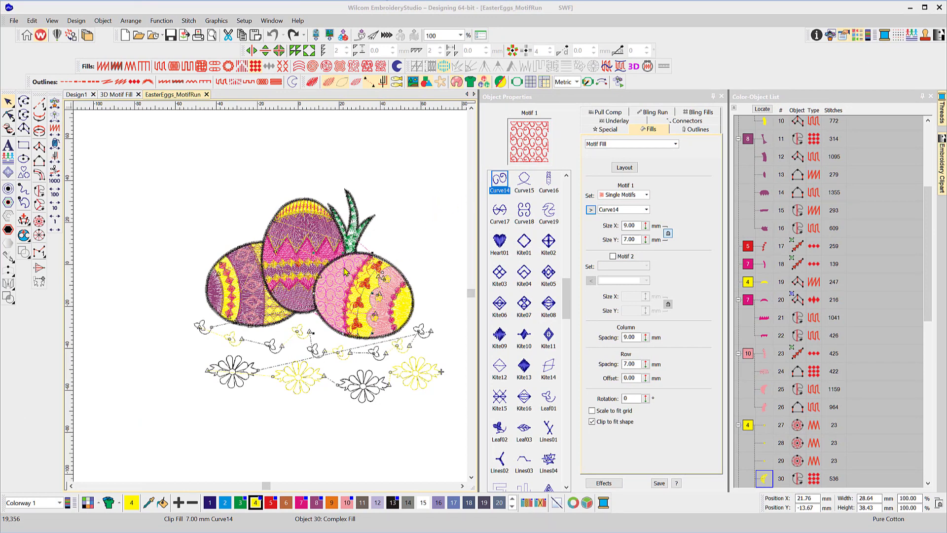
- Move the Curve14 motif-fill crescent (object 30) up to the top right of the Easter eggs
left_click_drag(345, 272, 404, 170)
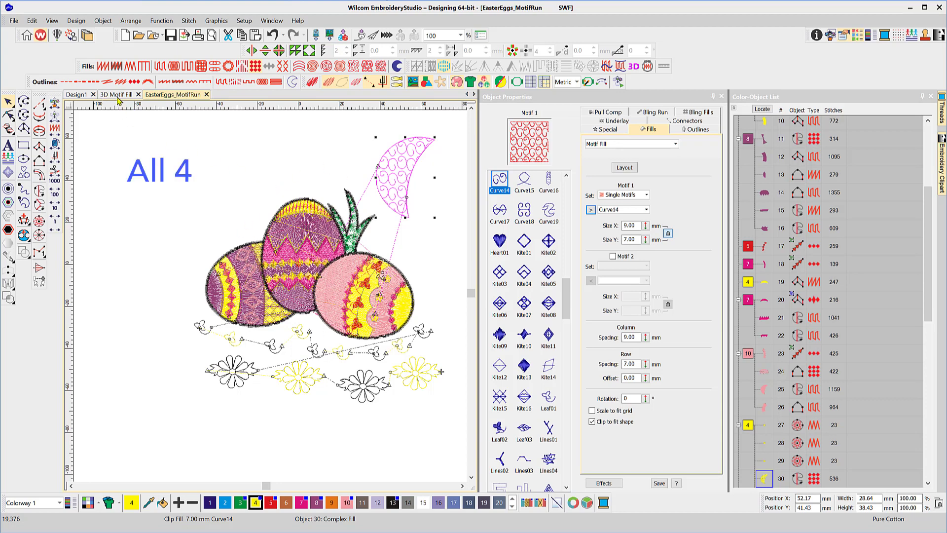
- In a new design, draw a closed circular Complex Fill from two points and a curve point
left_click(126, 36)
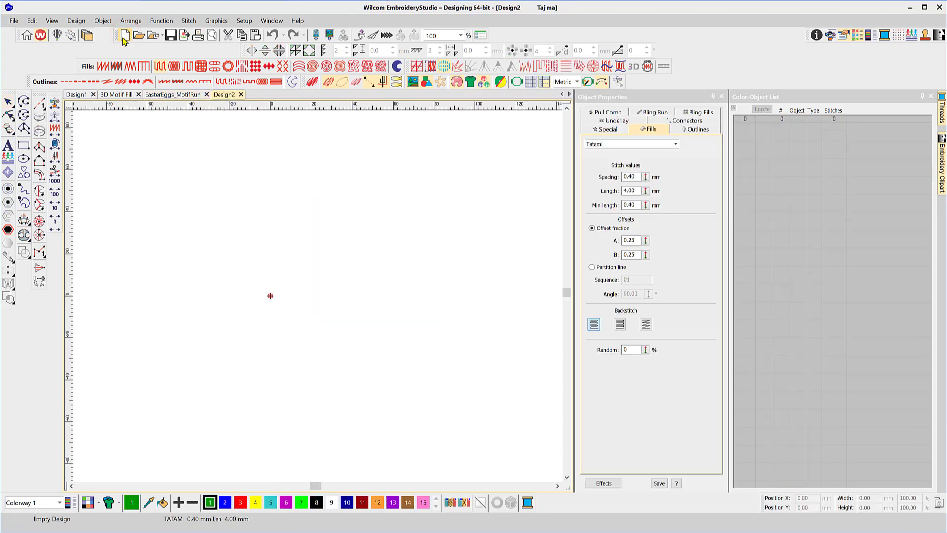
left_click(39, 191)
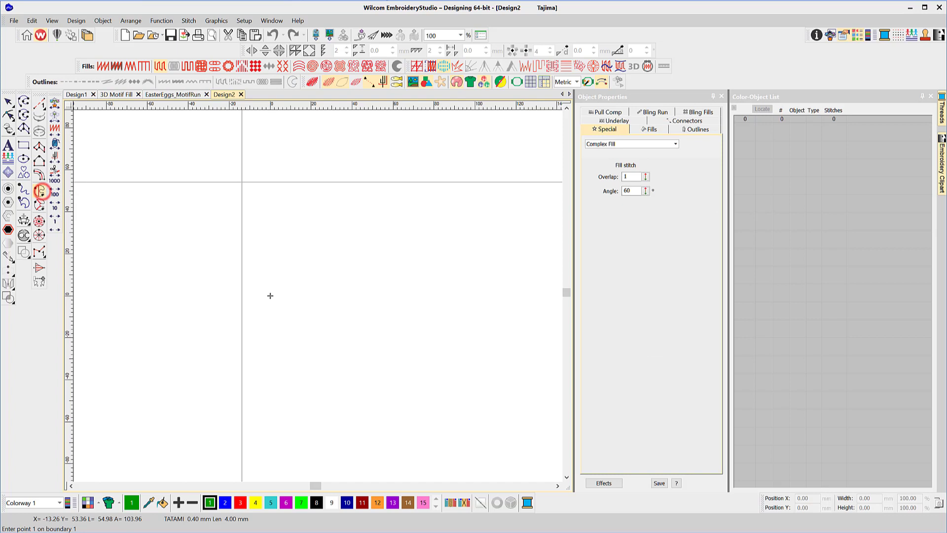
left_click(249, 167)
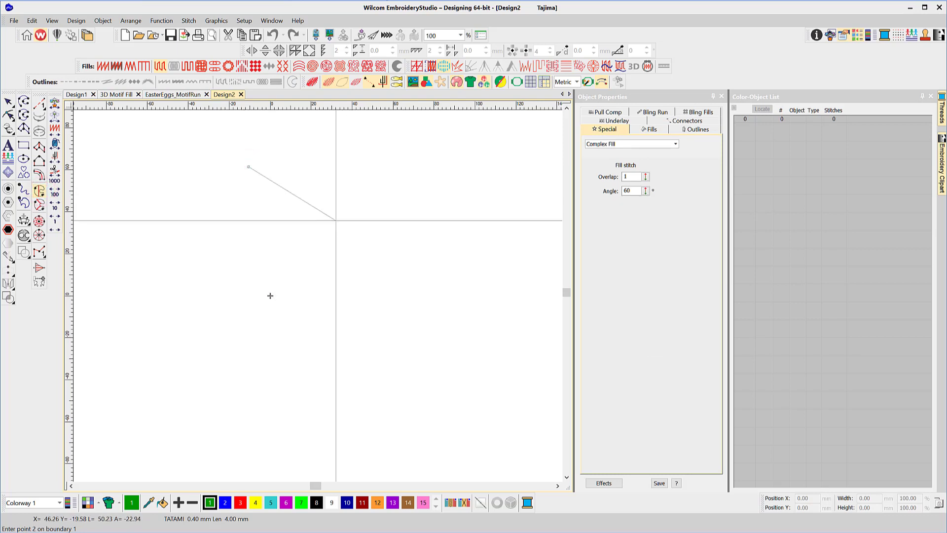
left_click(347, 266)
right_click(256, 359)
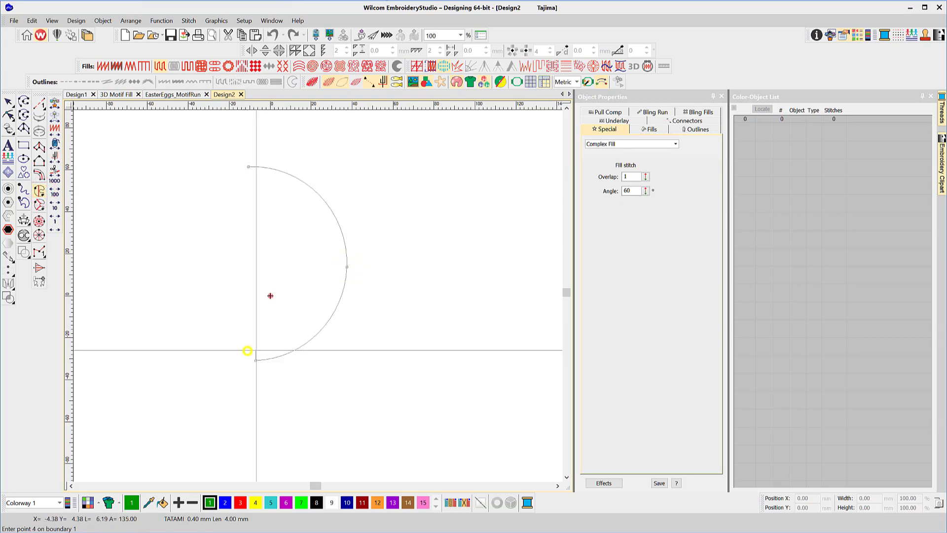
key("Return")
key("Return")
key("Return")
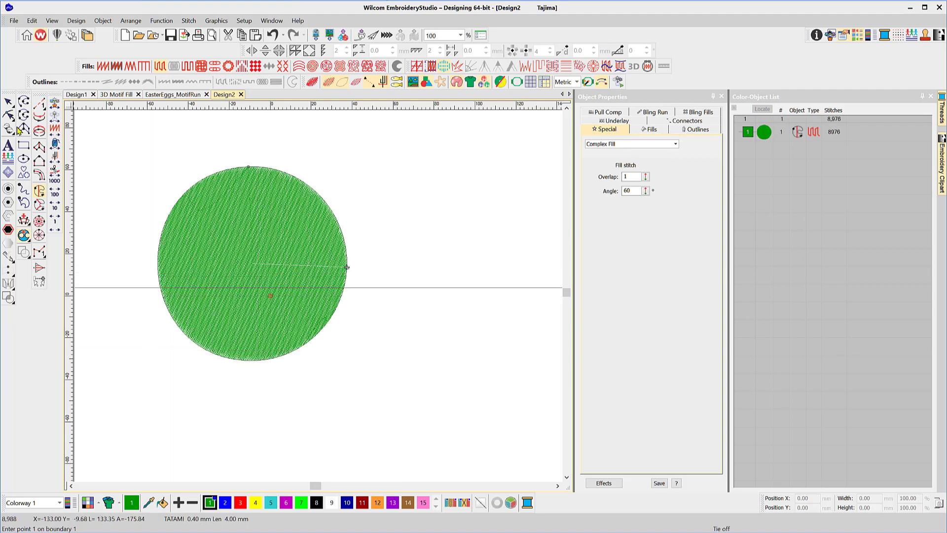
- Select the green circle and switch its fill to a Kite01 Motif Fill
left_click(8, 102)
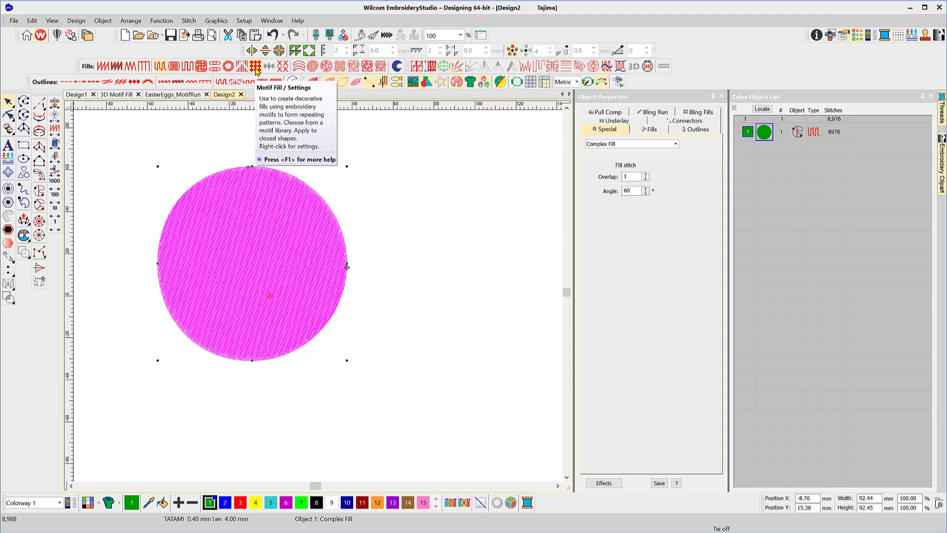
left_click(256, 67)
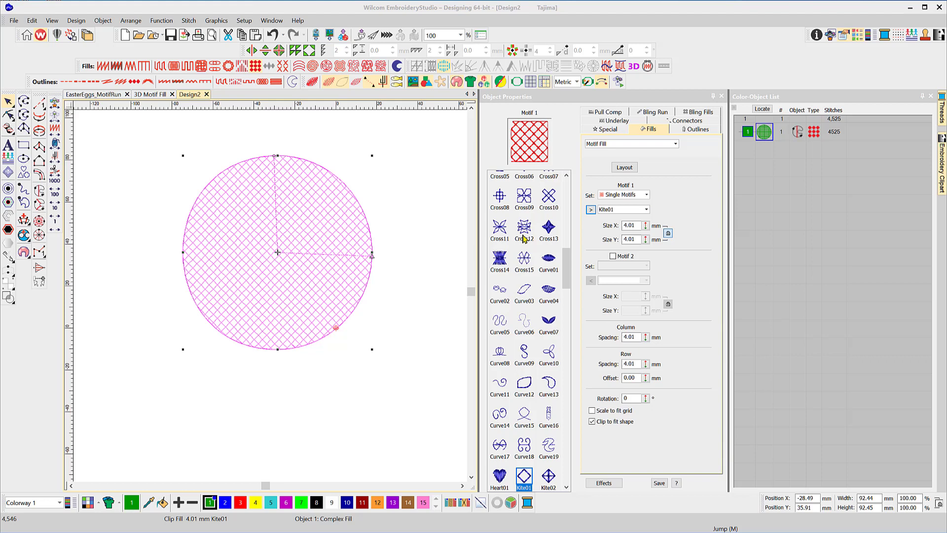
- Choose the Nature motif set and settle on leaf motif 117 after trying 111 and 114
left_click(647, 195)
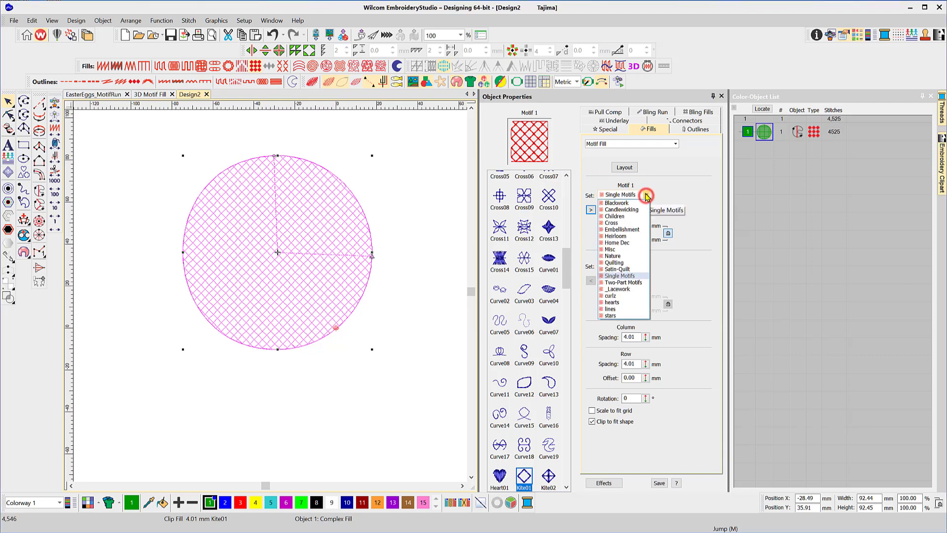
left_click(613, 256)
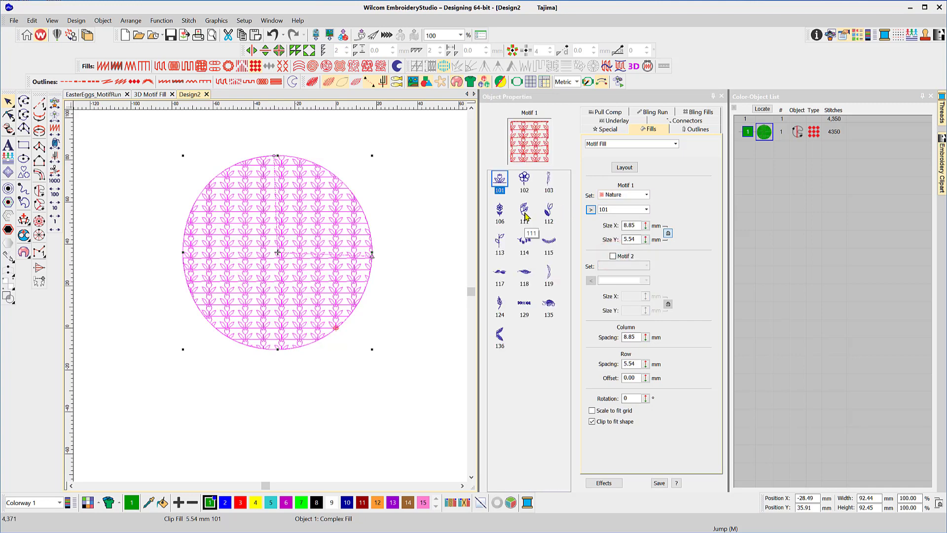
left_click(525, 213)
left_click(524, 244)
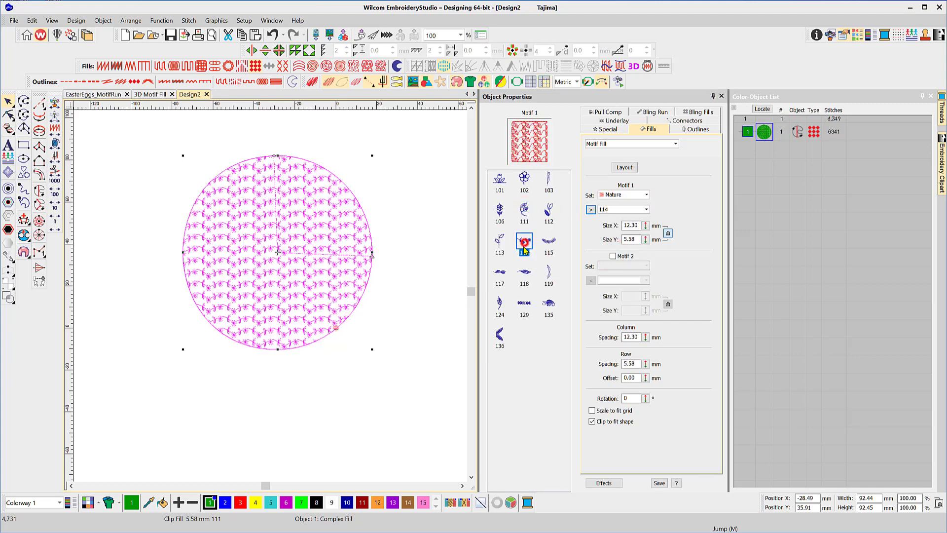
left_click(501, 273)
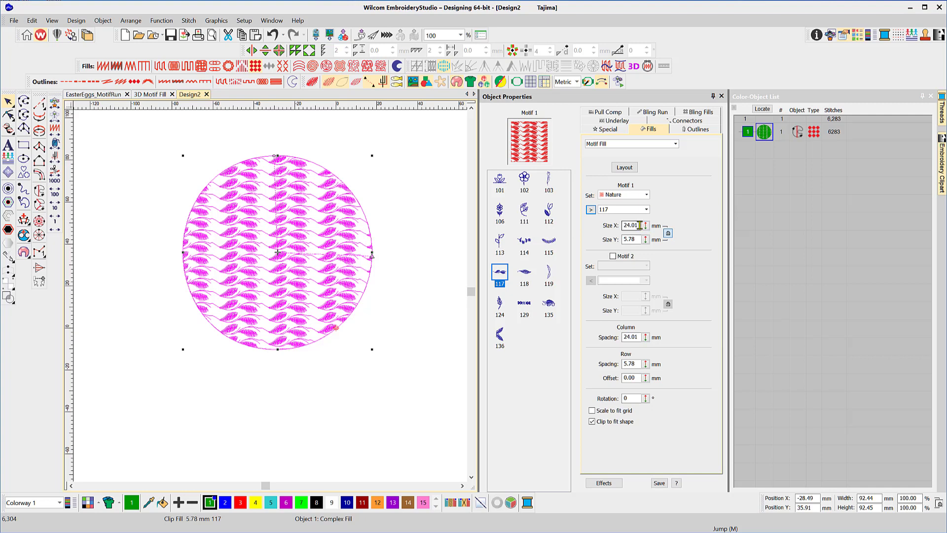
- Set the leaf motif width to 35 mm and unlock the width-height proportions
double_click(640, 225)
type("35")
key("Return")
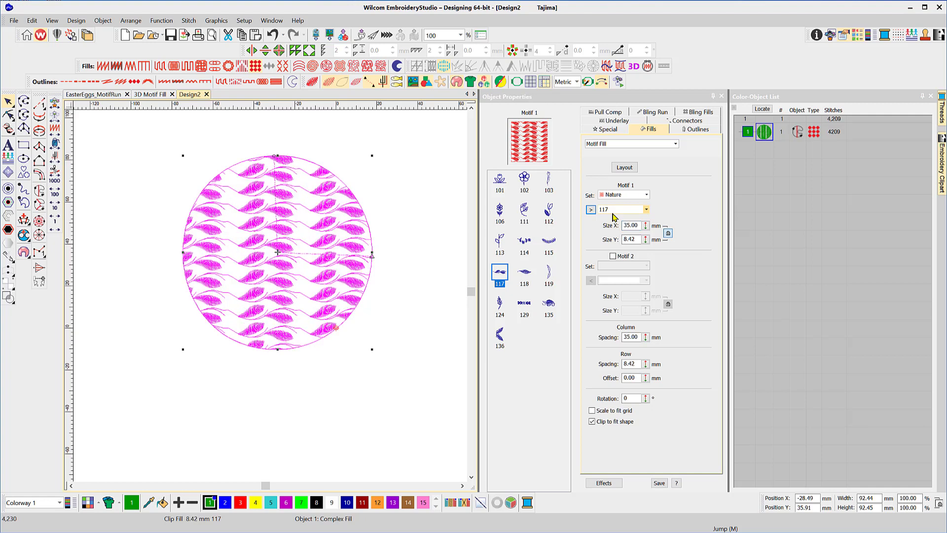
left_click(669, 234)
left_click(668, 235)
- Set the motif height to 10 mm, leaving Motif 2 unticked
double_click(640, 239)
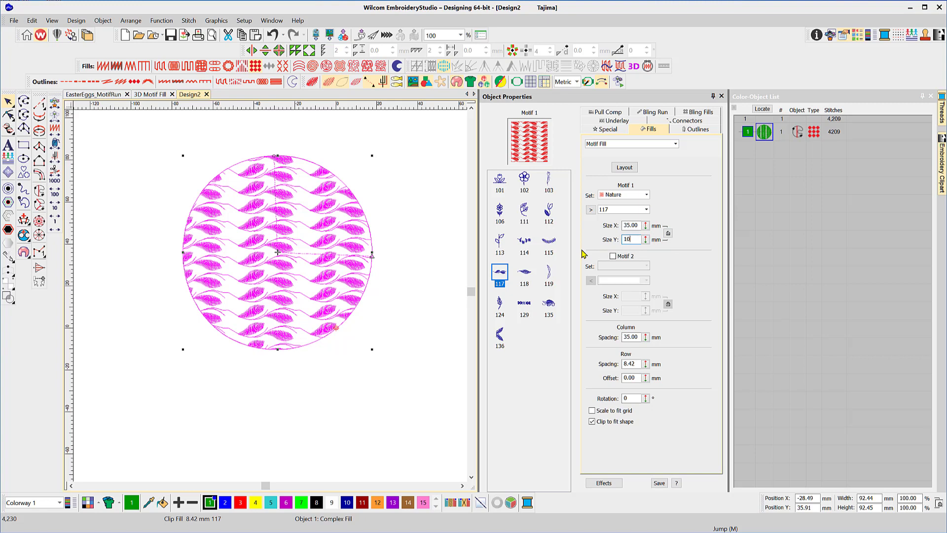
type("10")
key("Return")
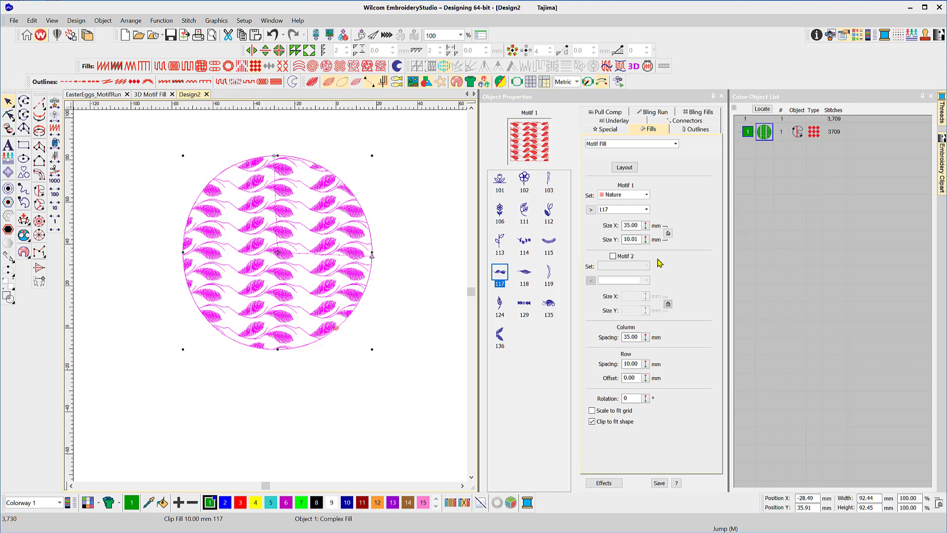
left_click(613, 256)
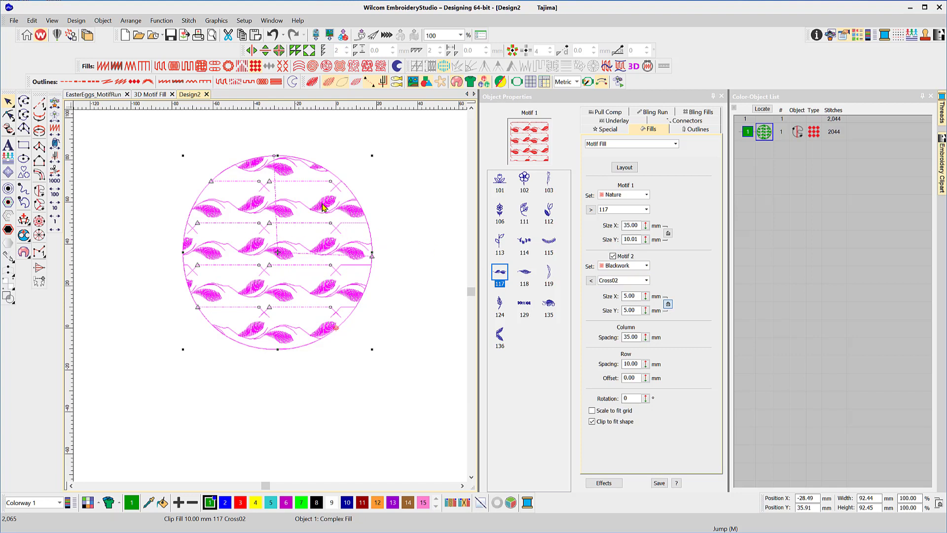
left_click(613, 256)
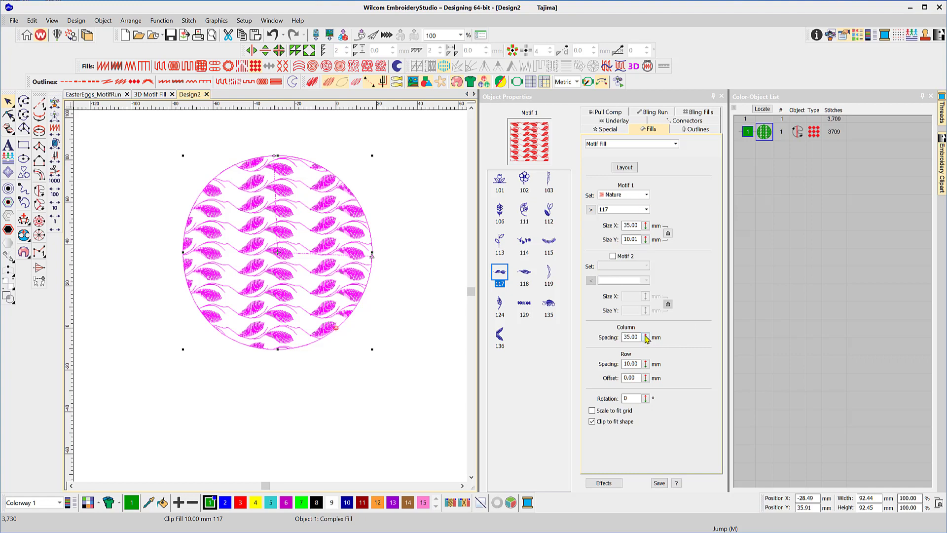
- Set column spacing 33.50 mm, row spacing 11.00 mm and rotation 15°, keeping Clip to fit shape on
left_click_drag(646, 338, 601, 361)
left_click_drag(646, 337, 603, 352)
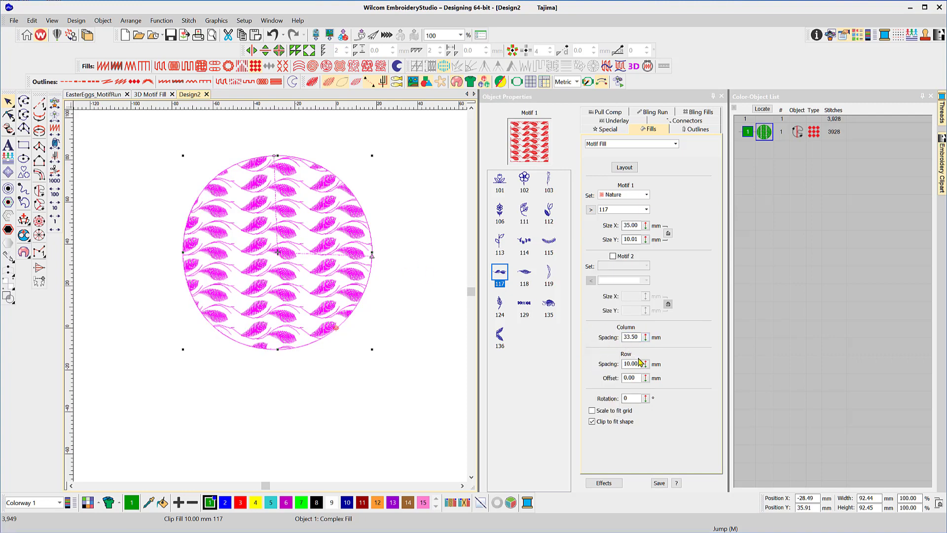
left_click_drag(647, 365, 603, 344)
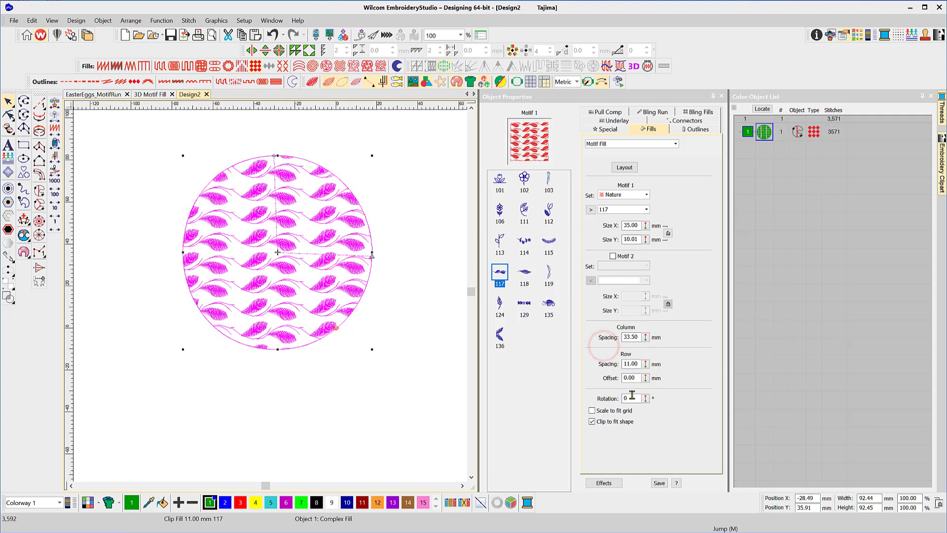
left_click_drag(646, 401, 608, 422)
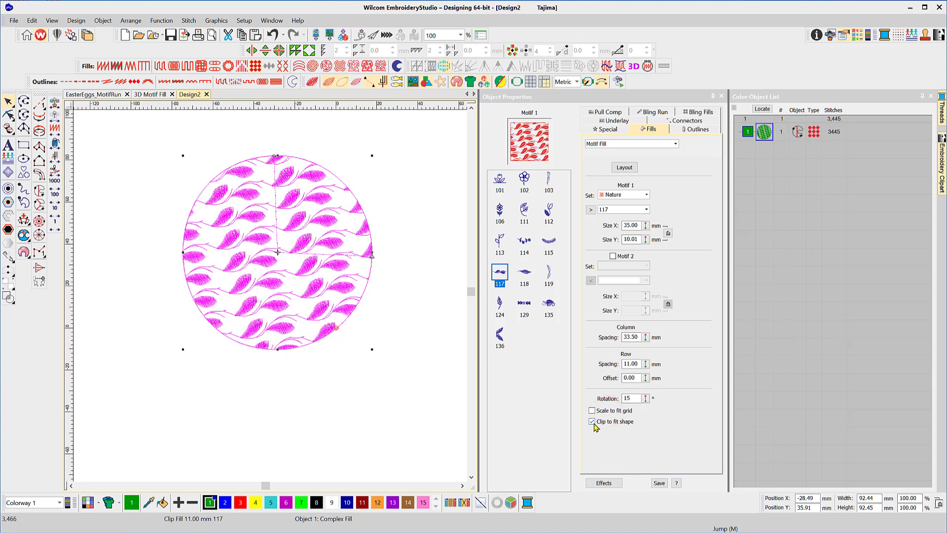
left_click(592, 423)
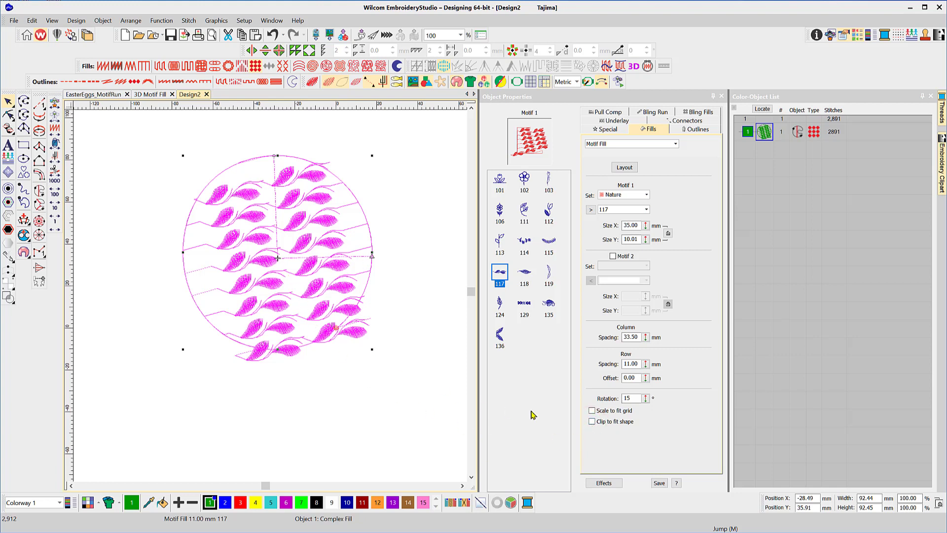
left_click(592, 421)
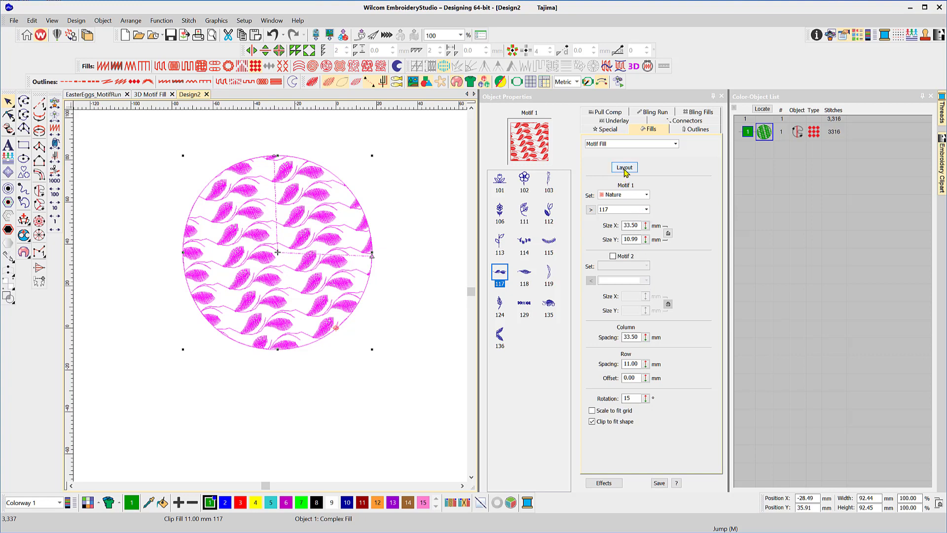
- Resize and reposition the layout motifs to 21.75 × 7.14 mm, spaced 46.30 by 11.44 mm
left_click(625, 168)
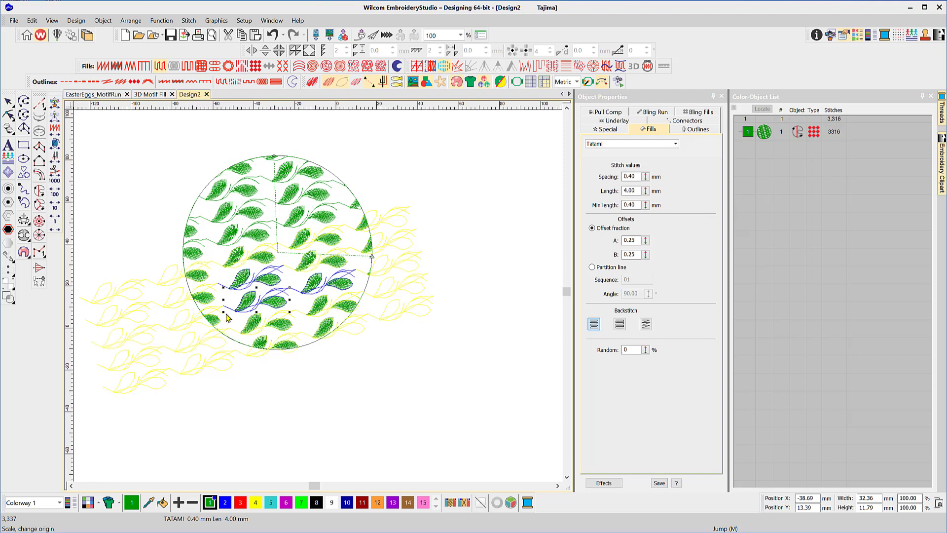
left_click_drag(224, 313, 248, 305)
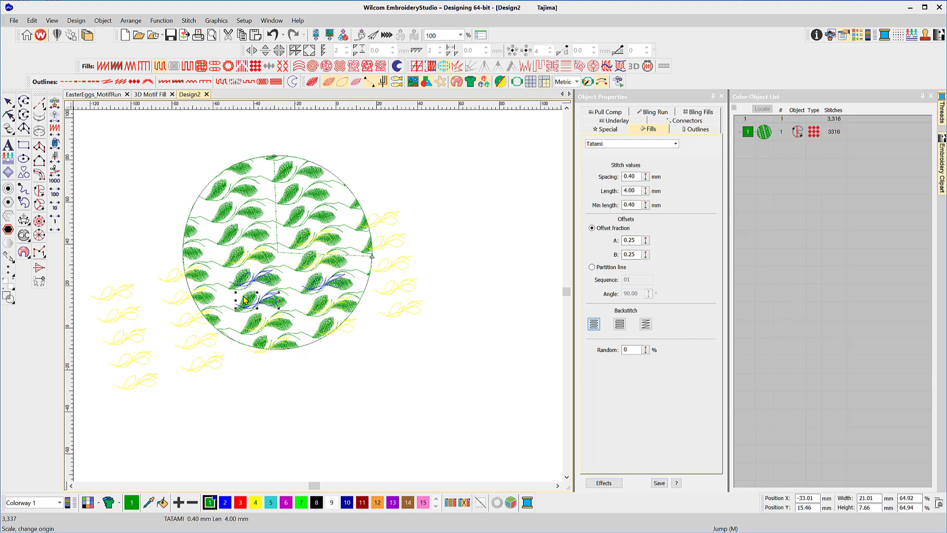
left_click_drag(252, 285, 287, 274)
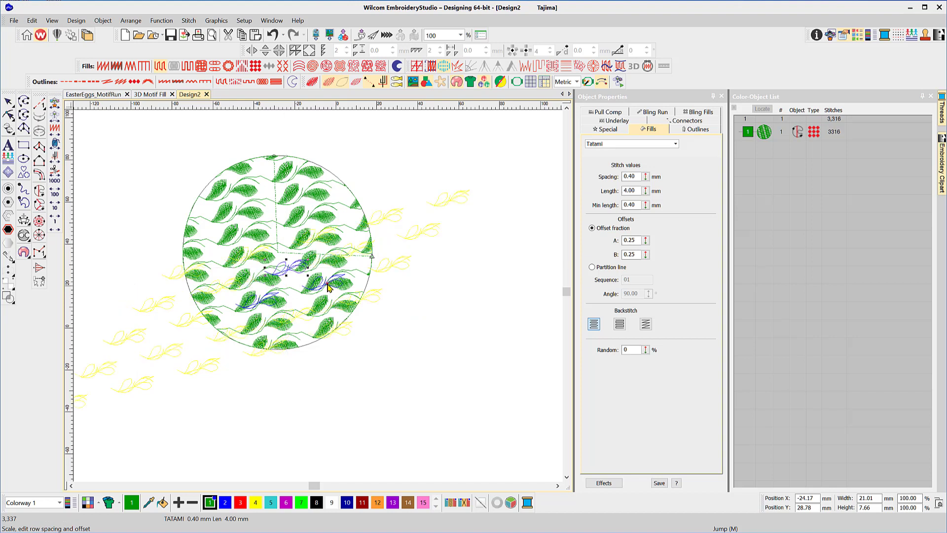
left_click_drag(329, 288, 356, 295)
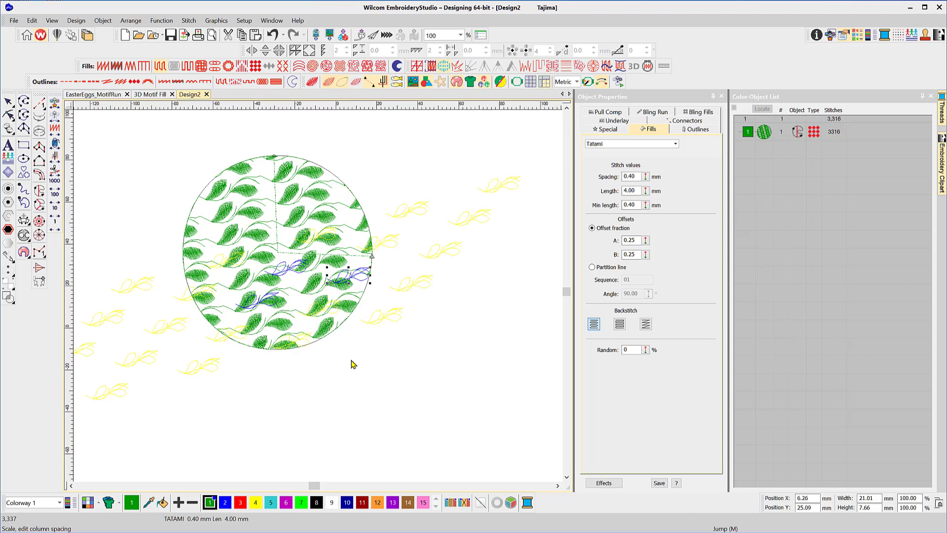
key("Return")
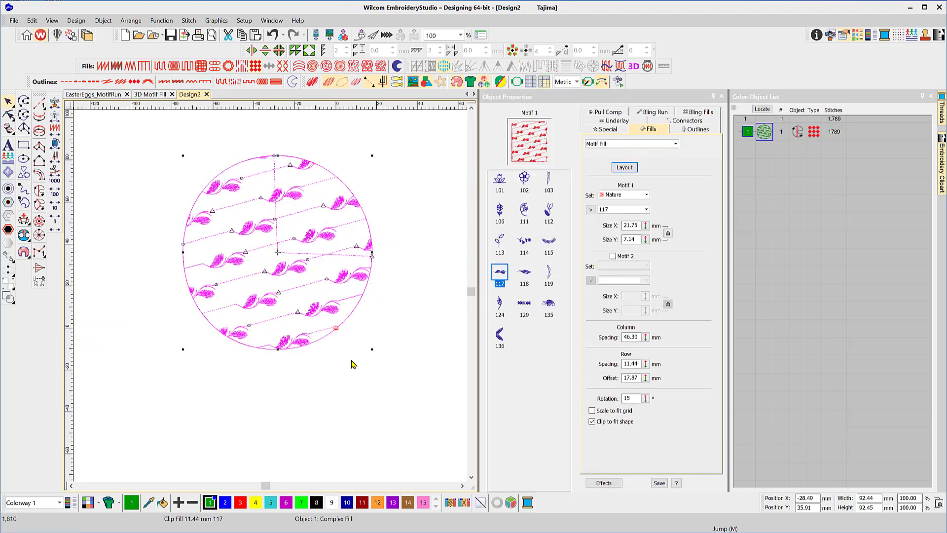
- Enlarge the layout's reference motif to about 32 mm wide and regenerate the fill
left_click(624, 167)
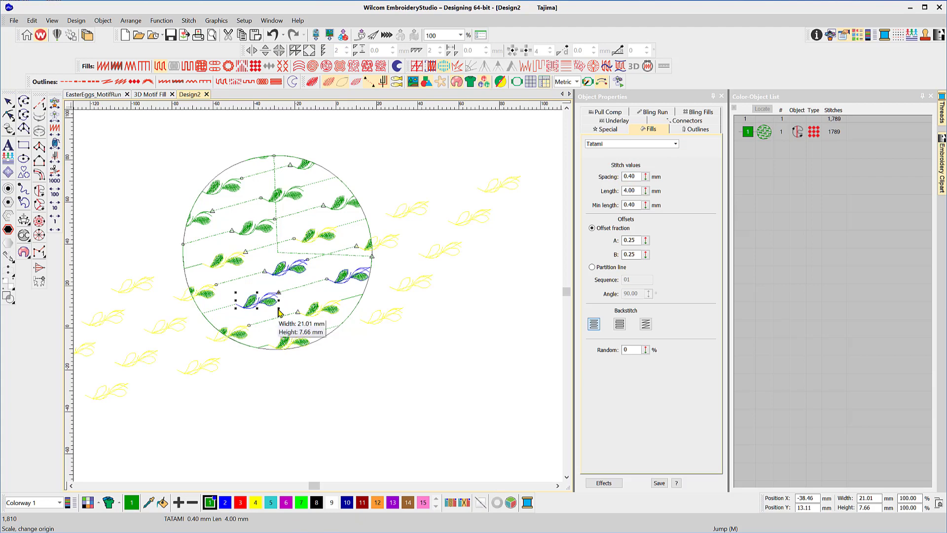
left_click_drag(278, 311, 292, 326)
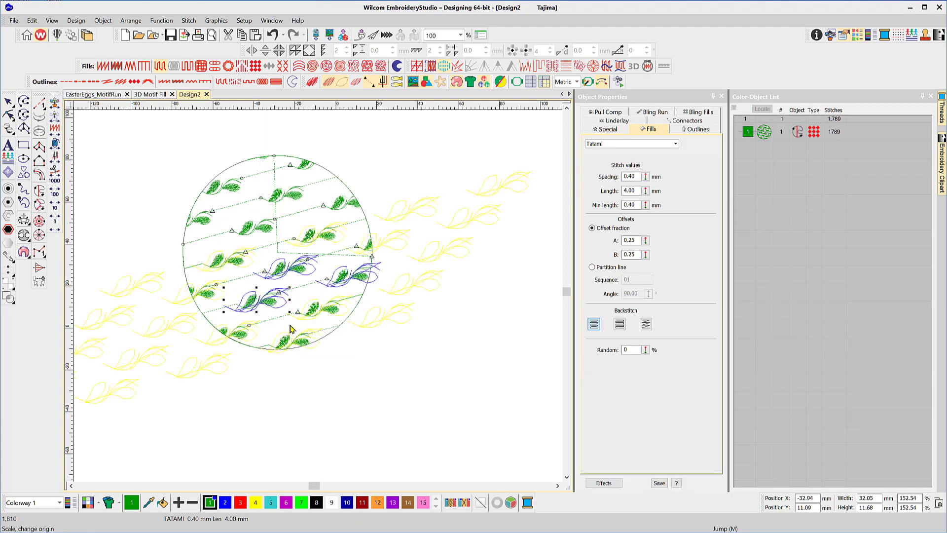
key("Return")
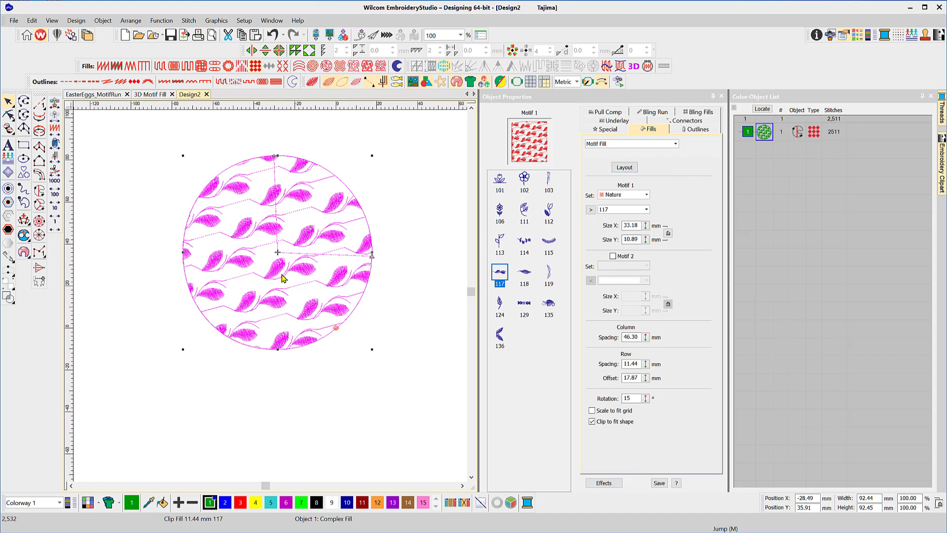
- Shift the upper and right reference motifs to tighten spacing to 24.01 × 5.78 mm
left_click(632, 167)
left_click_drag(286, 268, 269, 276)
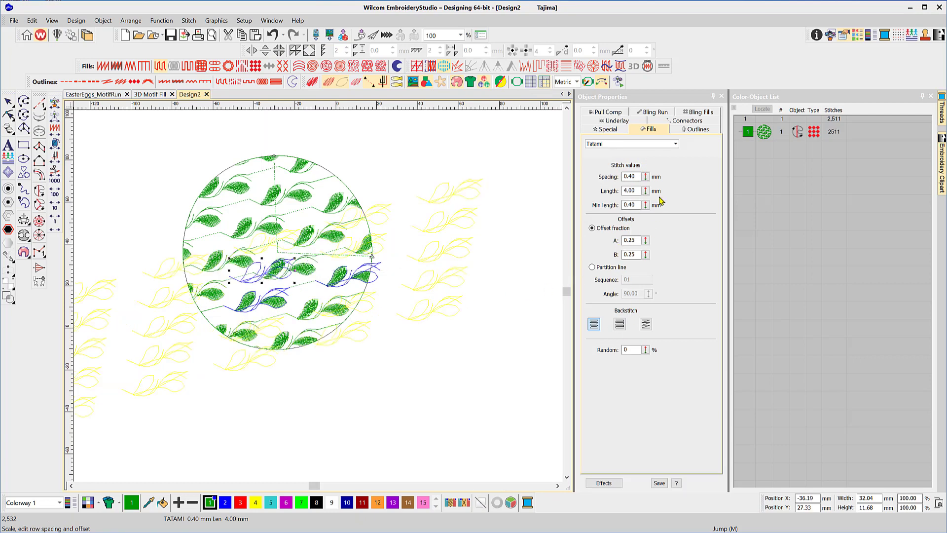
key("Return")
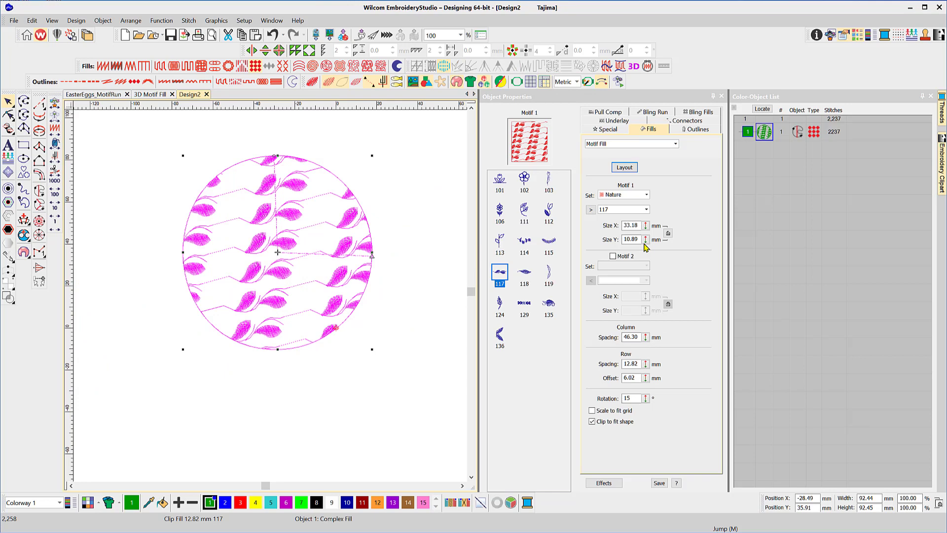
left_click(625, 167)
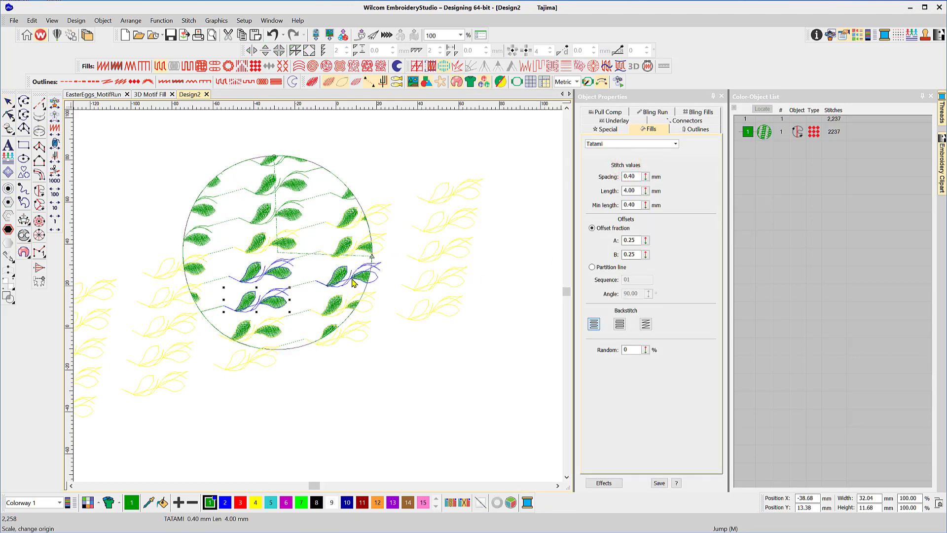
left_click_drag(353, 283, 325, 292)
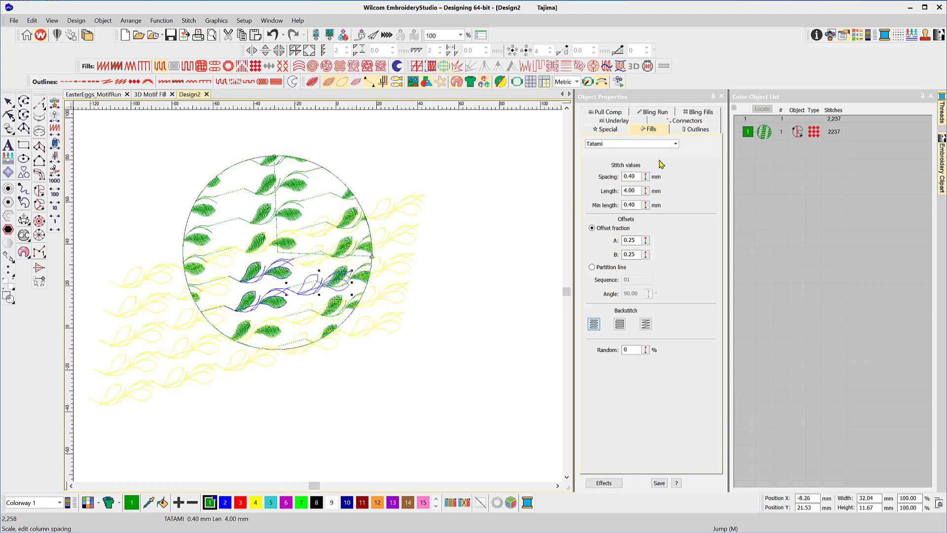
key("Return")
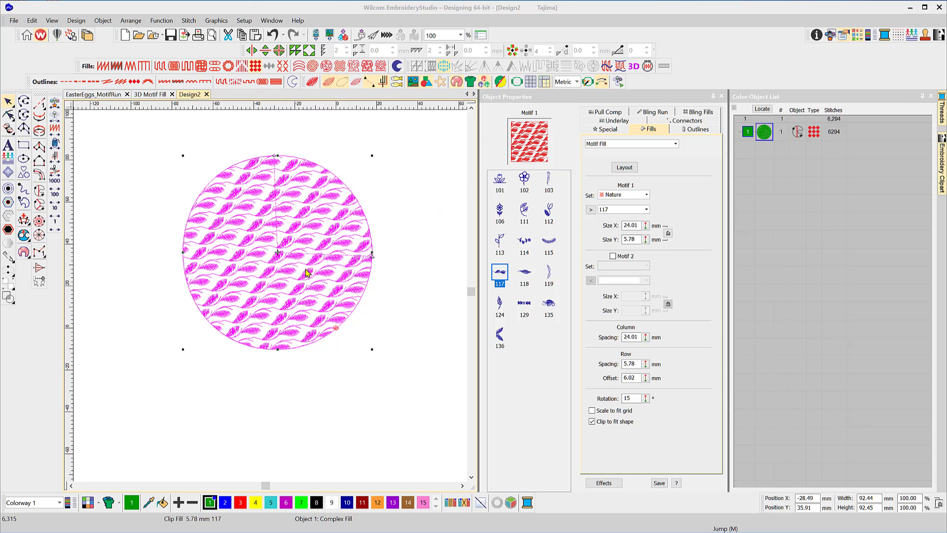
- Show the fill's Effects and turn 3D warp on
left_click(634, 67)
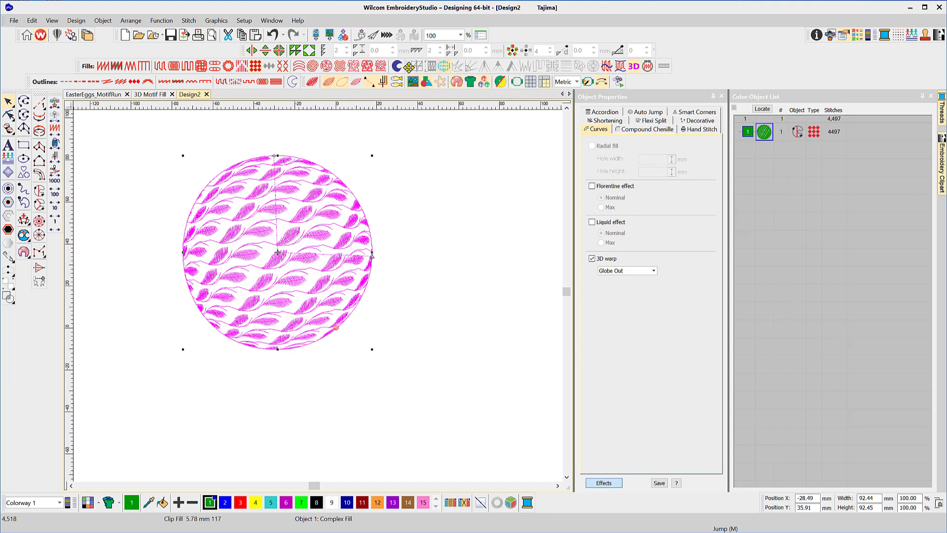
left_click_drag(409, 67, 430, 67)
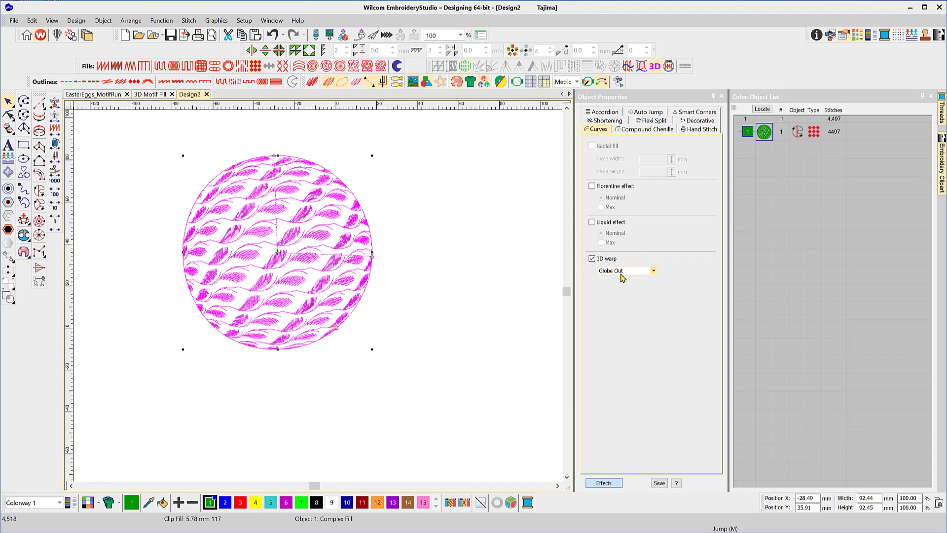
left_click(592, 259)
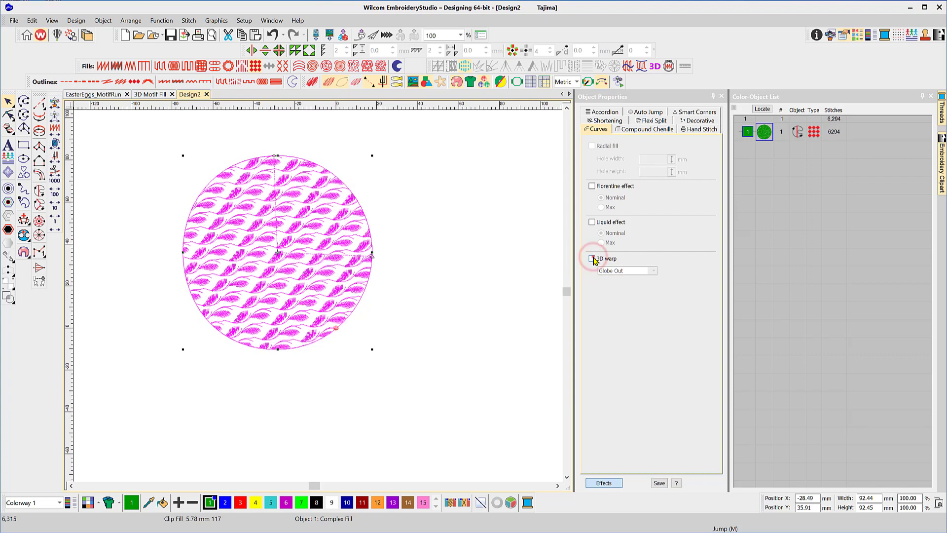
left_click(592, 259)
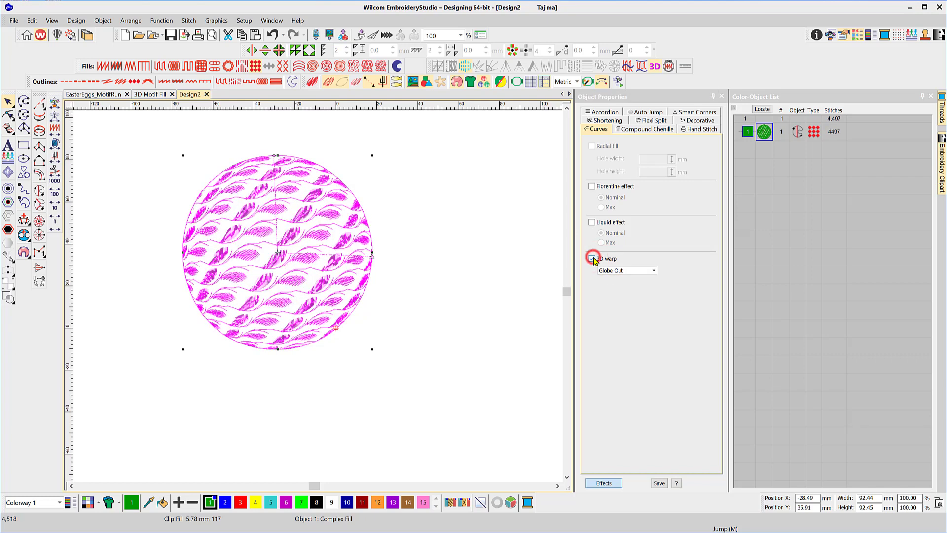
- Set the 3D warp type to Perspective after trying Globe In
left_click(654, 271)
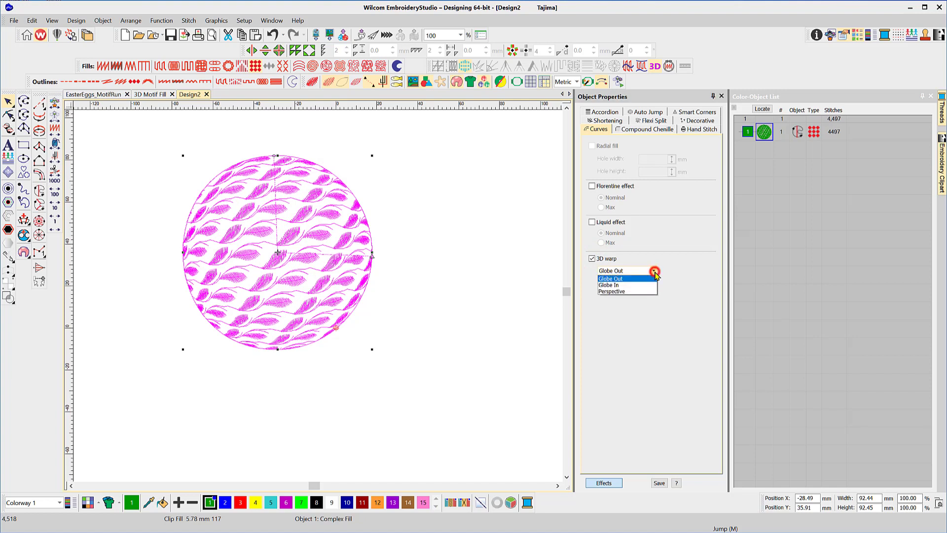
left_click(627, 285)
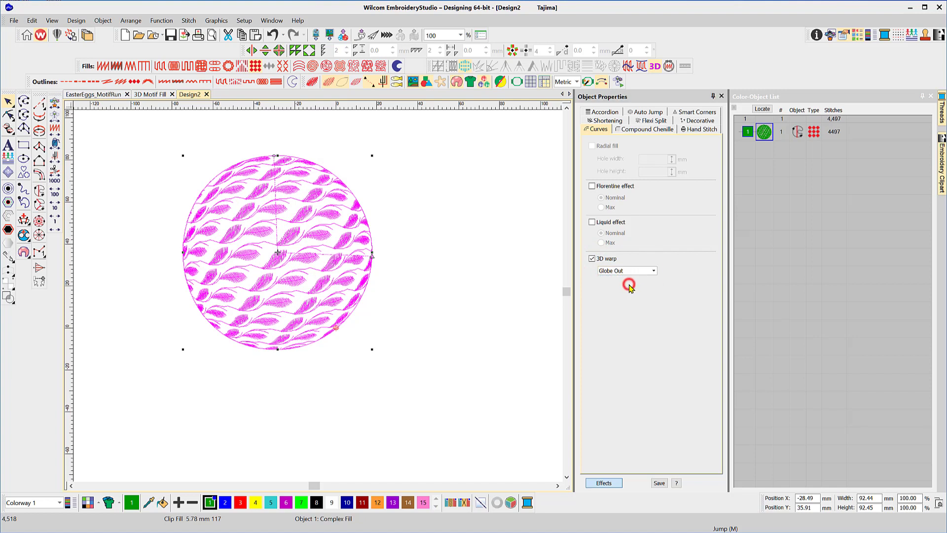
left_click(653, 269)
left_click(620, 284)
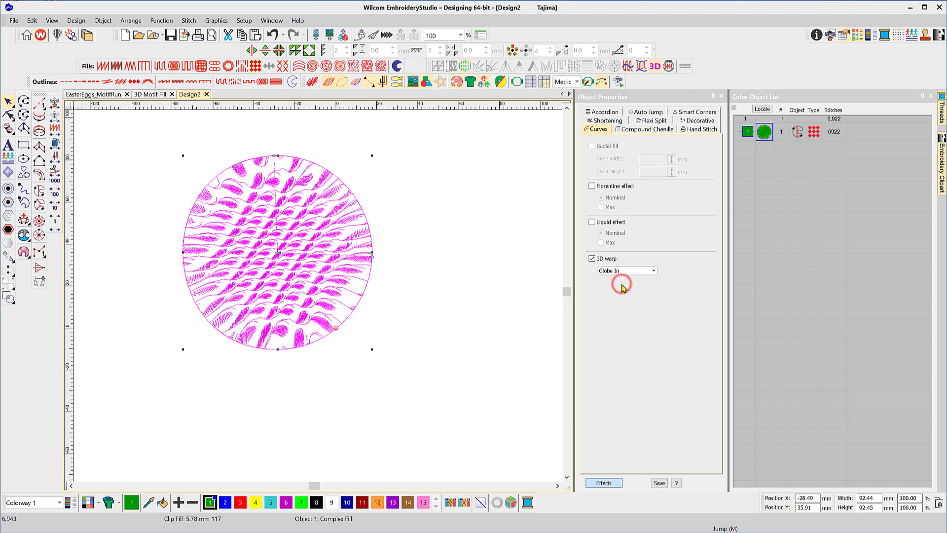
left_click(653, 271)
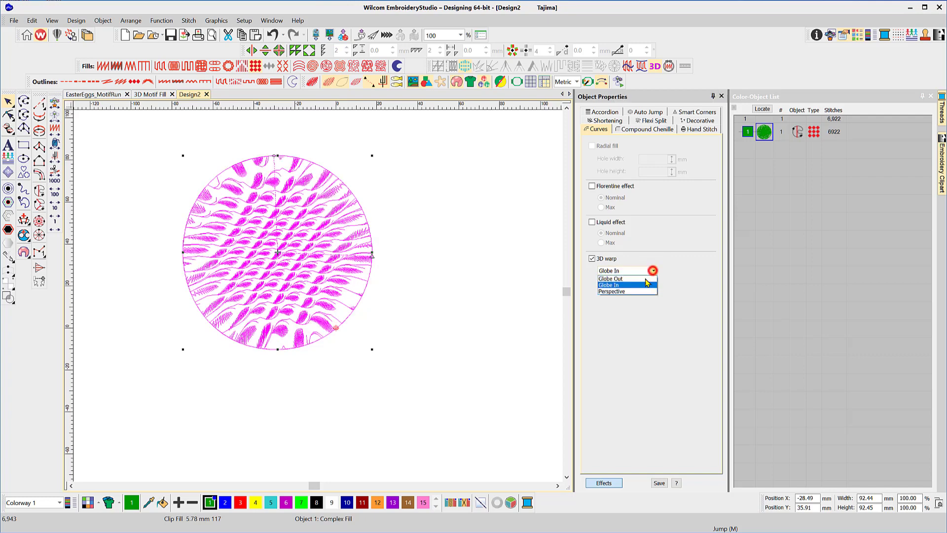
left_click(621, 291)
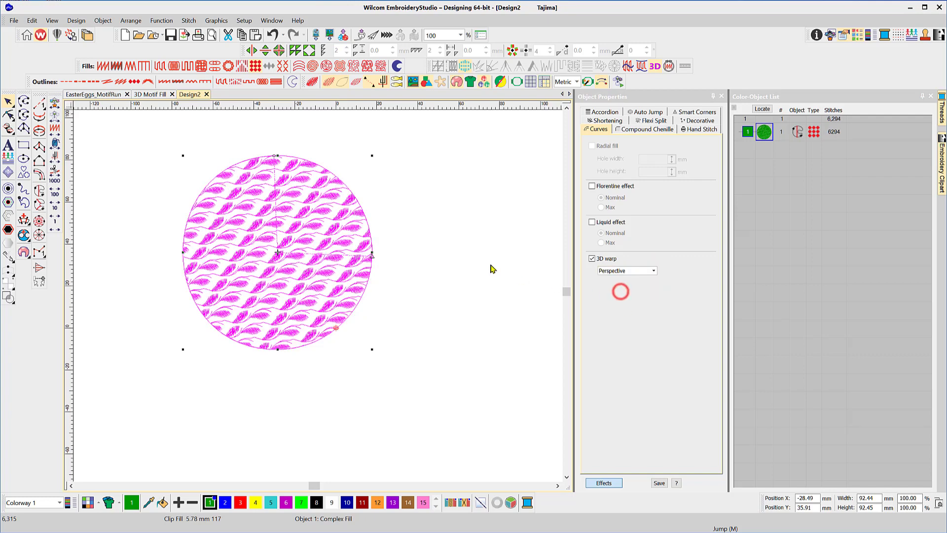
left_click(372, 156)
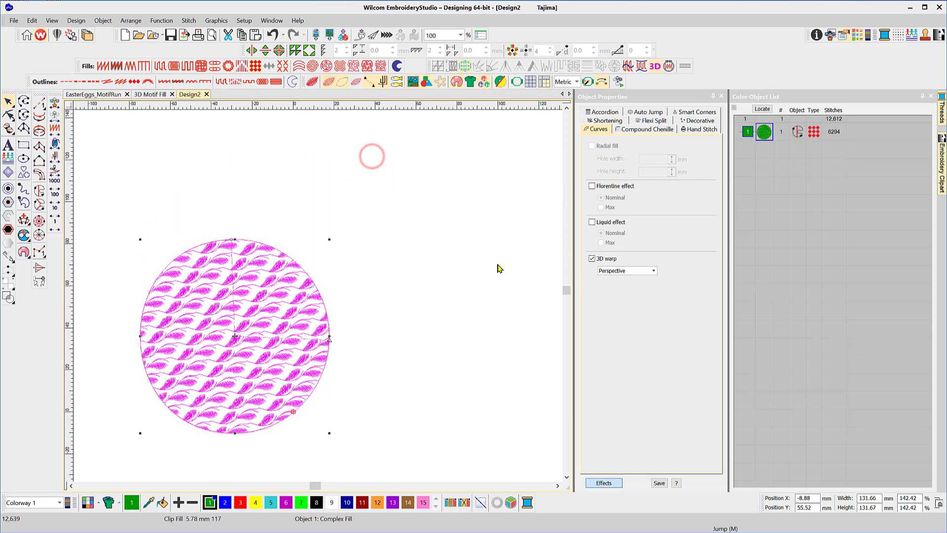
- With Reshape, pull the perspective warp's top-right corner up and outward in two drags
left_click(9, 116)
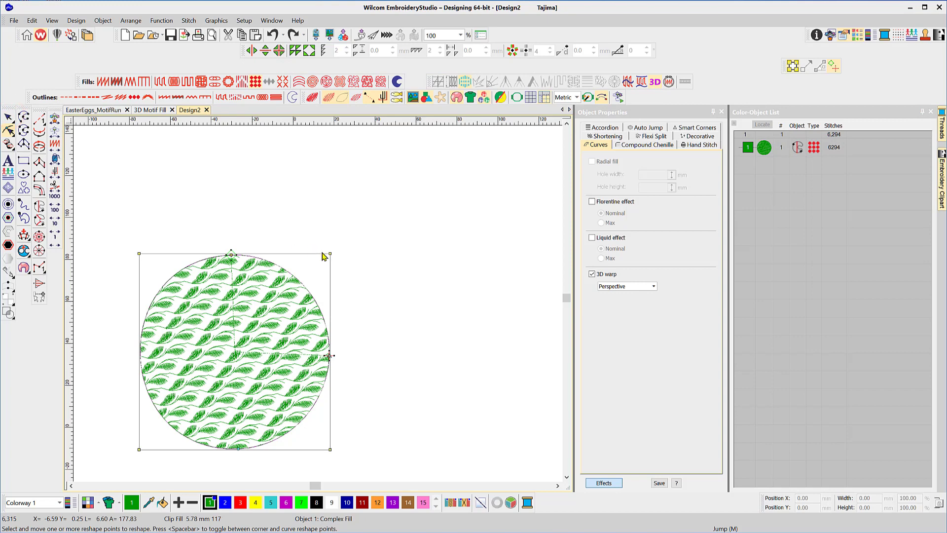
left_click_drag(330, 255, 383, 168)
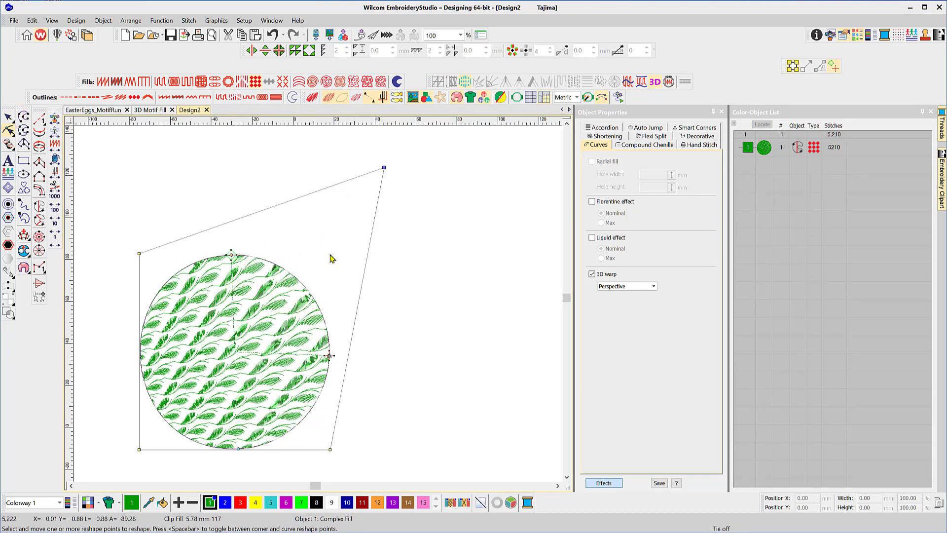
left_click_drag(383, 168, 409, 148)
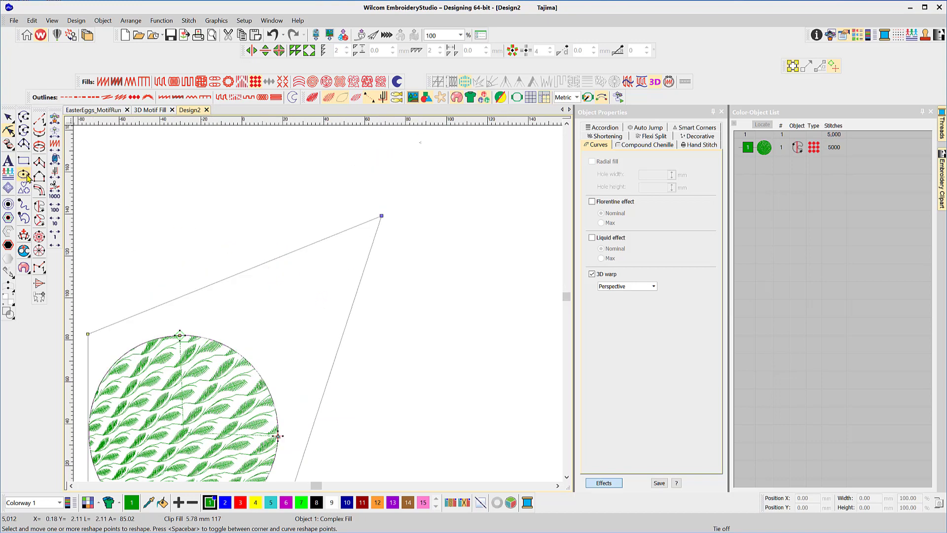
- Switch the leaf circle's 3D warp back to Globe Out and view the whole circle
left_click(654, 287)
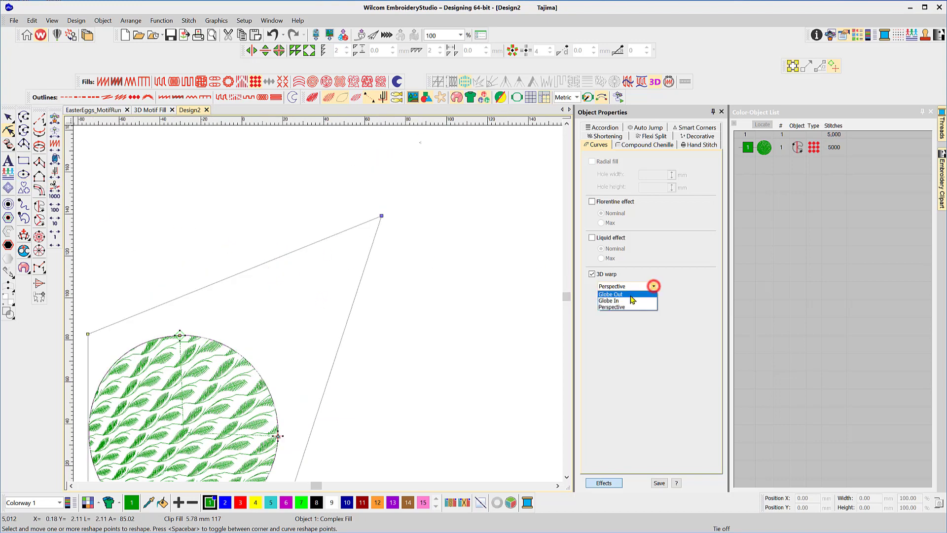
left_click(614, 299)
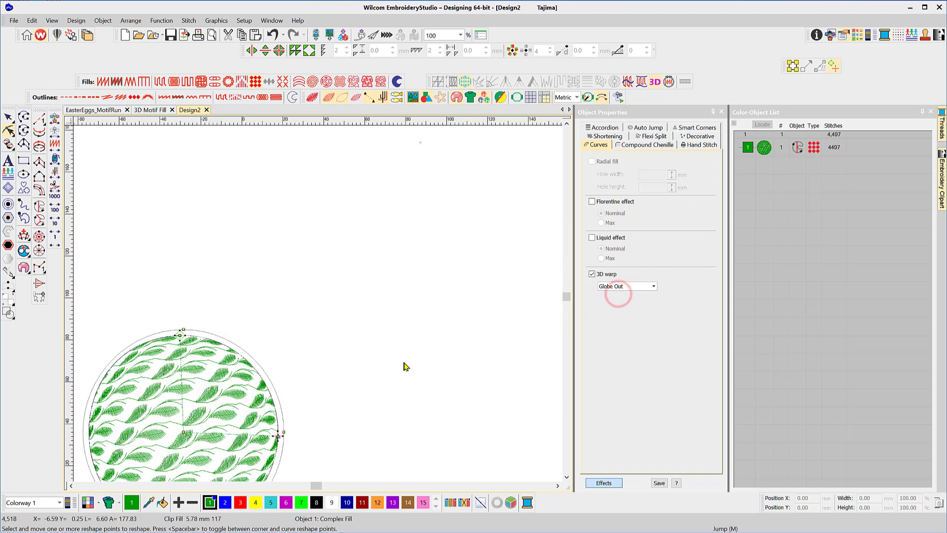
key("0")
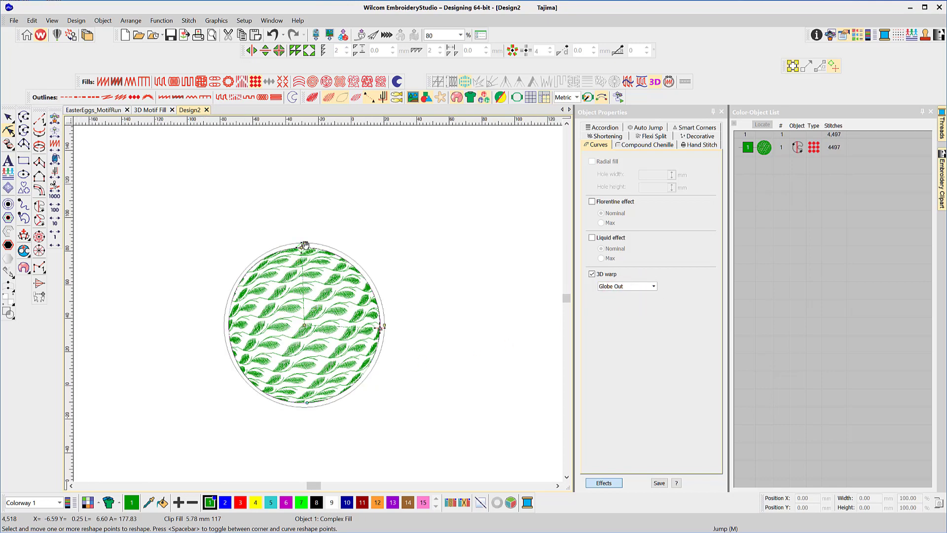
- Try stretching the warp envelope's handles, then undo those changes and finish reshaping
left_click_drag(306, 242, 304, 163)
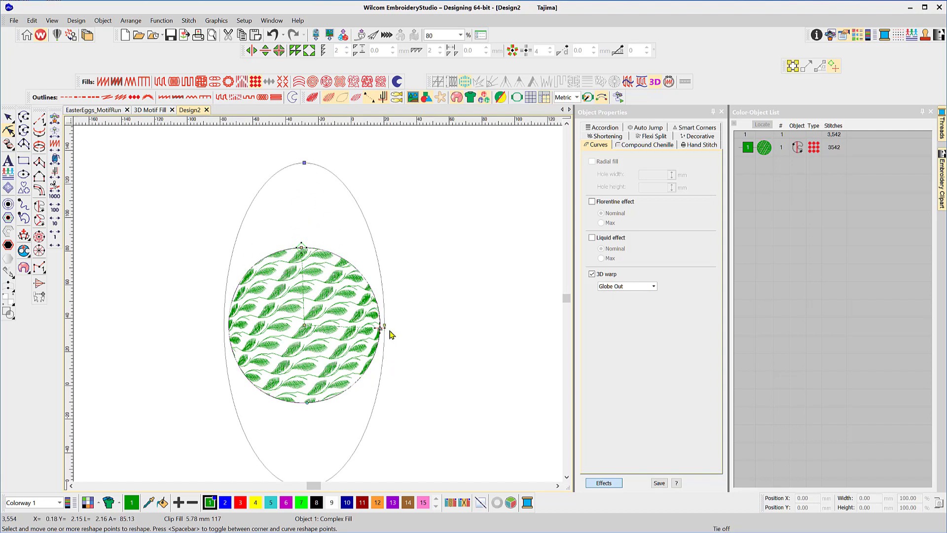
left_click_drag(385, 326, 336, 323)
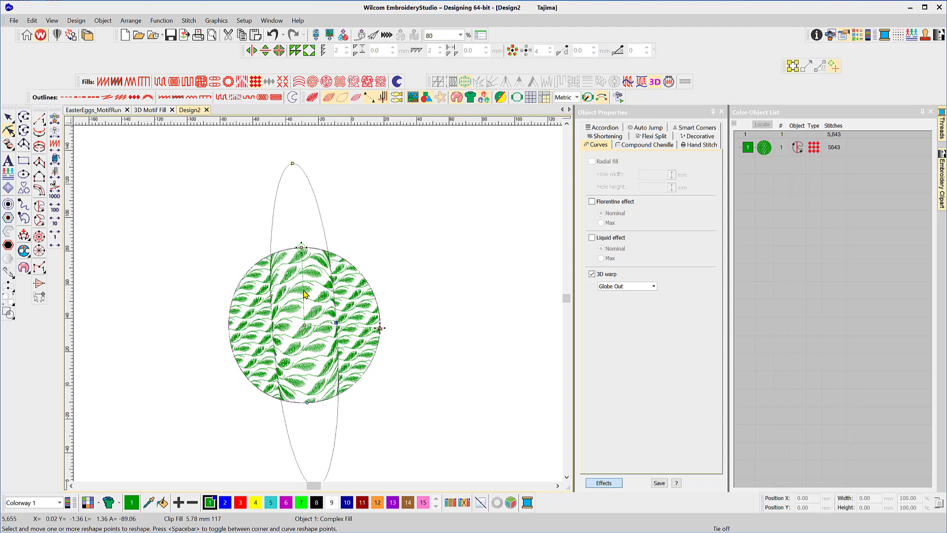
left_click_drag(292, 163, 300, 265)
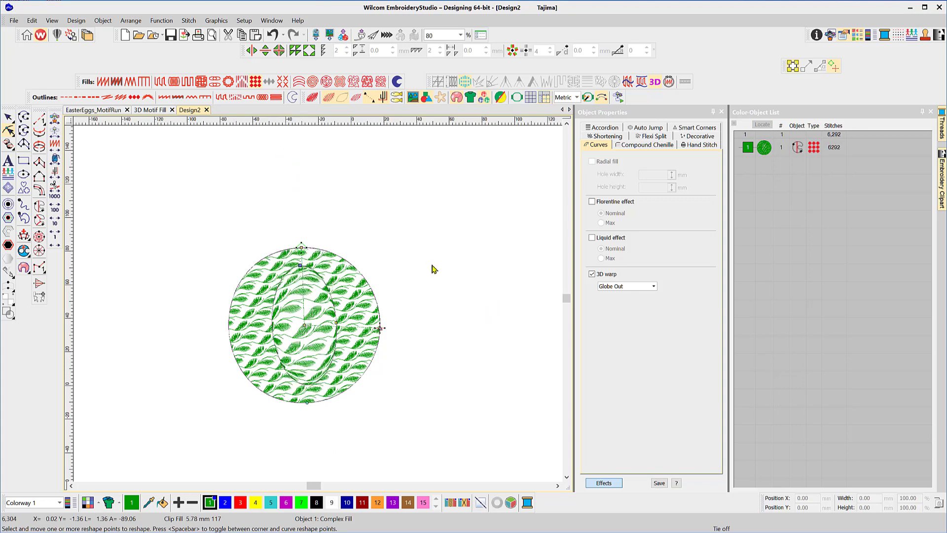
key("ctrl+z")
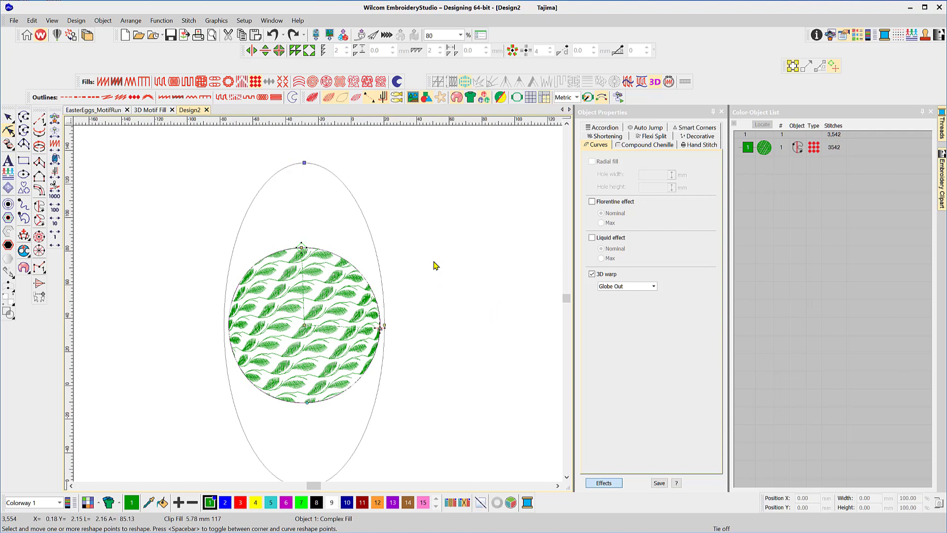
key("ctrl+z")
key("ctrl+z")
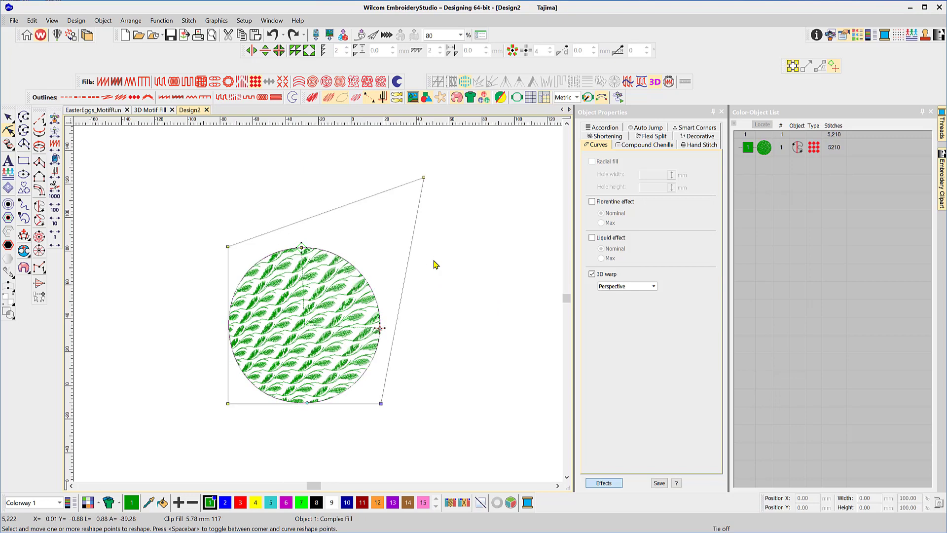
key("ctrl+z")
key("ctrl+z")
key("Escape")
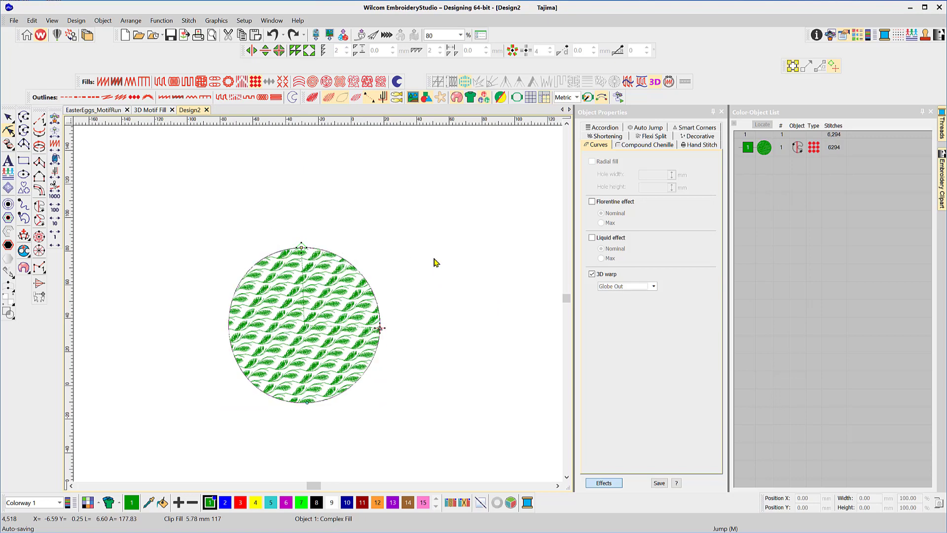
- Duplicate the leaf-filled circle and proportionally shrink the copy to about 51 mm around its centre
left_click(489, 257)
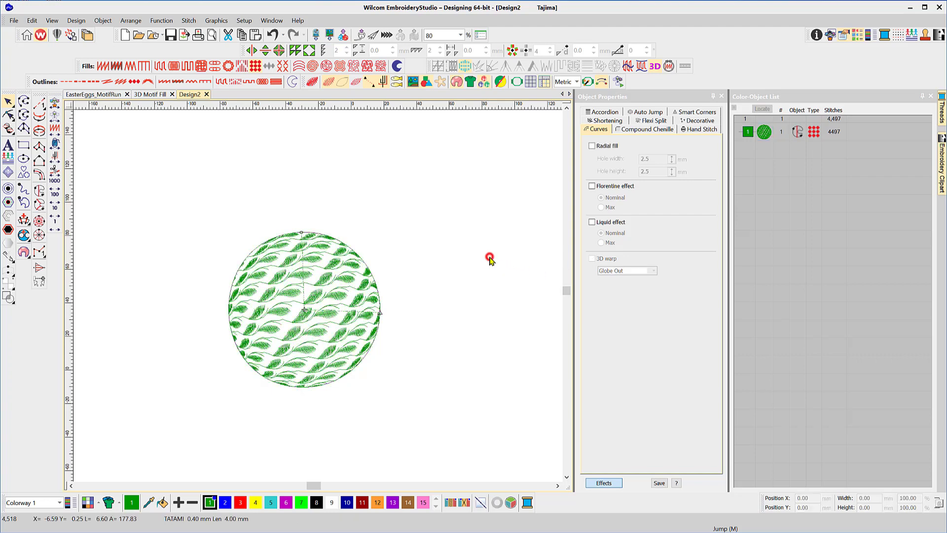
left_click(355, 279)
key("ctrl+d")
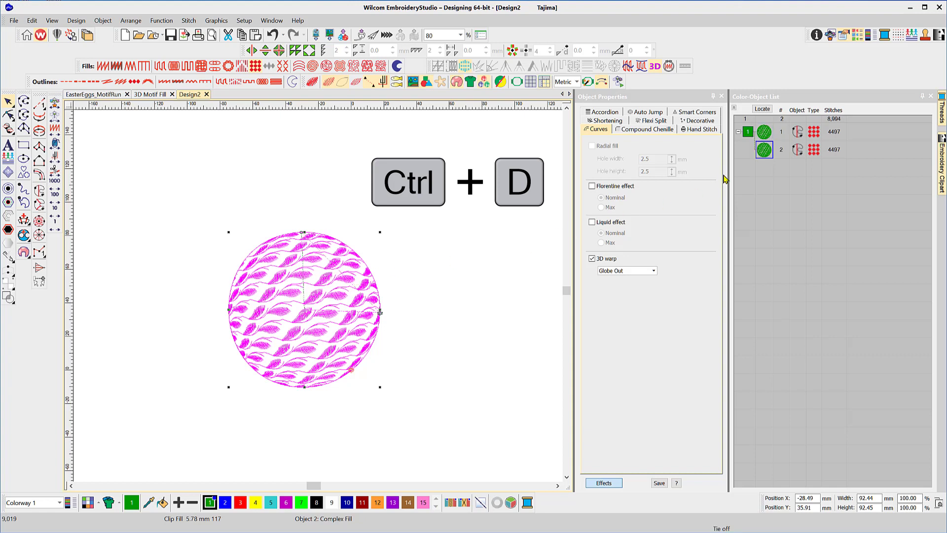
key("shift")
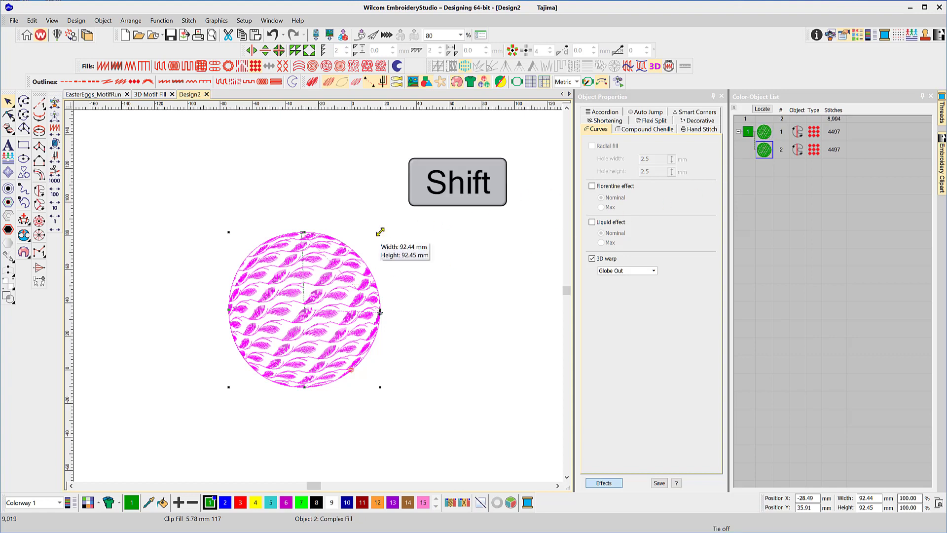
left_click_drag(380, 231, 347, 268)
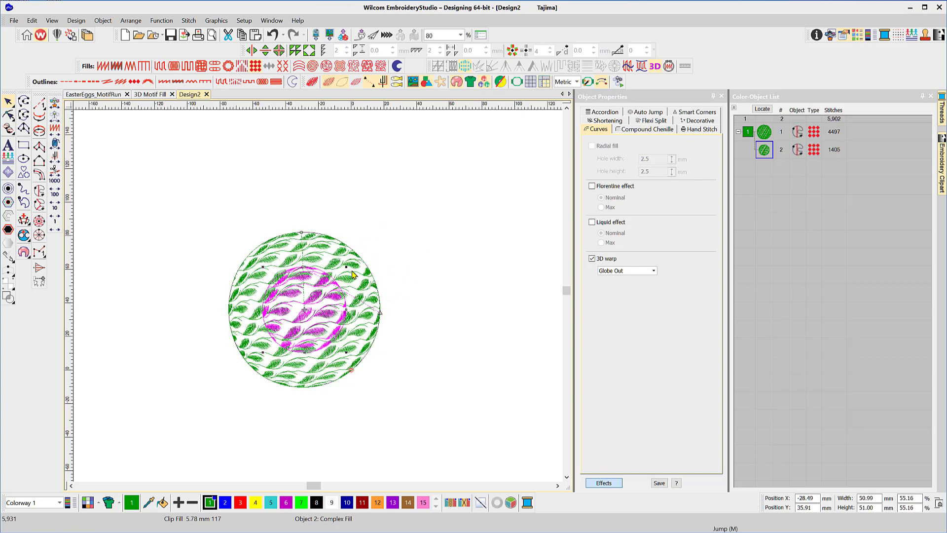
- Give the inner copy a Tatami fill and remove overlaps with a cutting overlap of 0
left_click(160, 68)
left_click(131, 21)
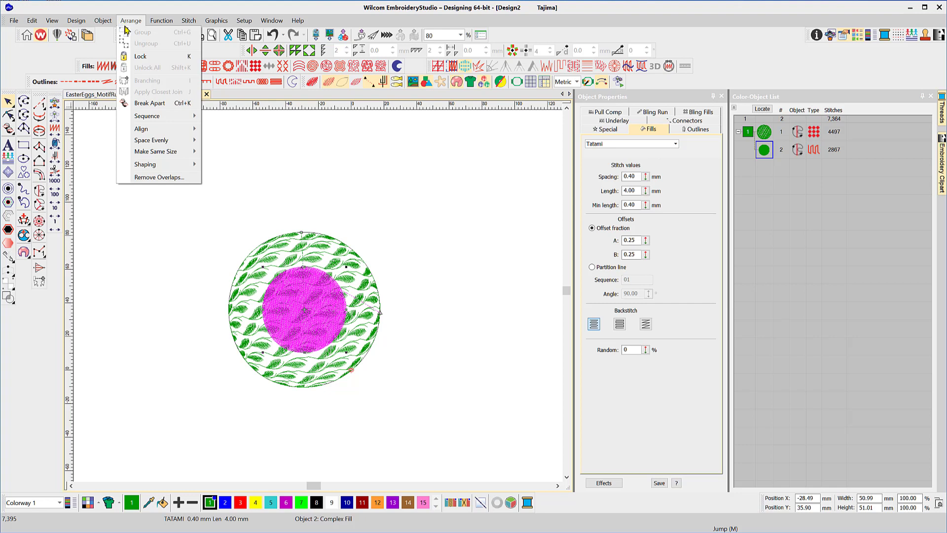
left_click(143, 178)
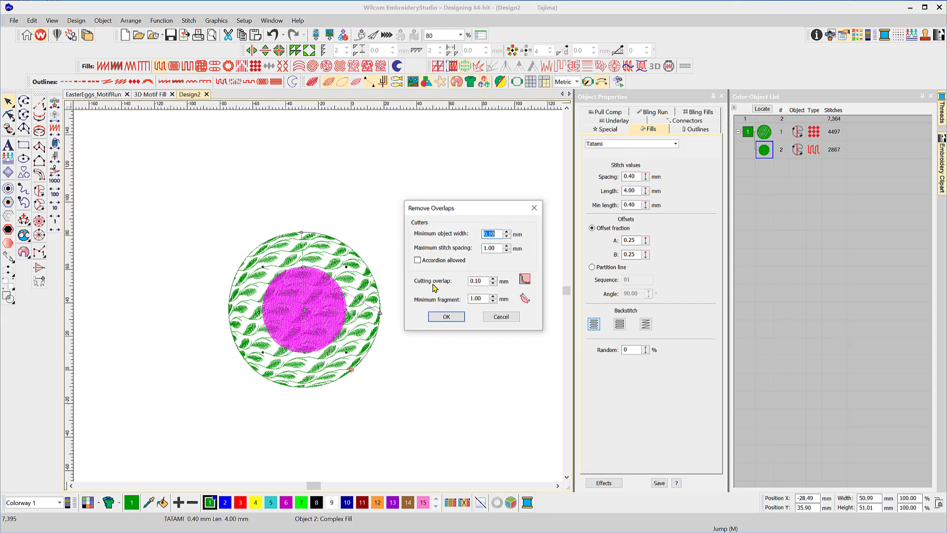
double_click(482, 281)
left_click(458, 317)
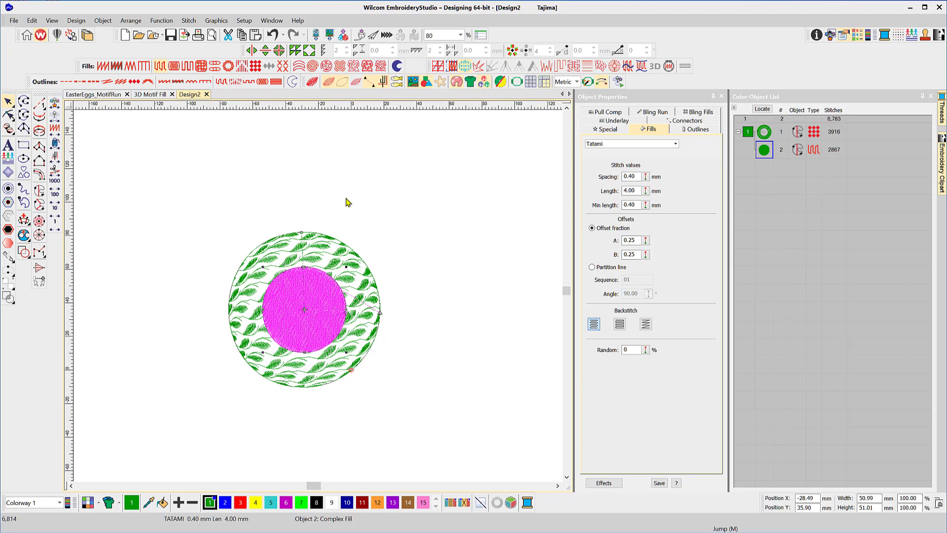
- Switch the inner circle to a Nature-set motif fill (motif 101) and apply a Globe Out 3D warp
left_click(256, 66)
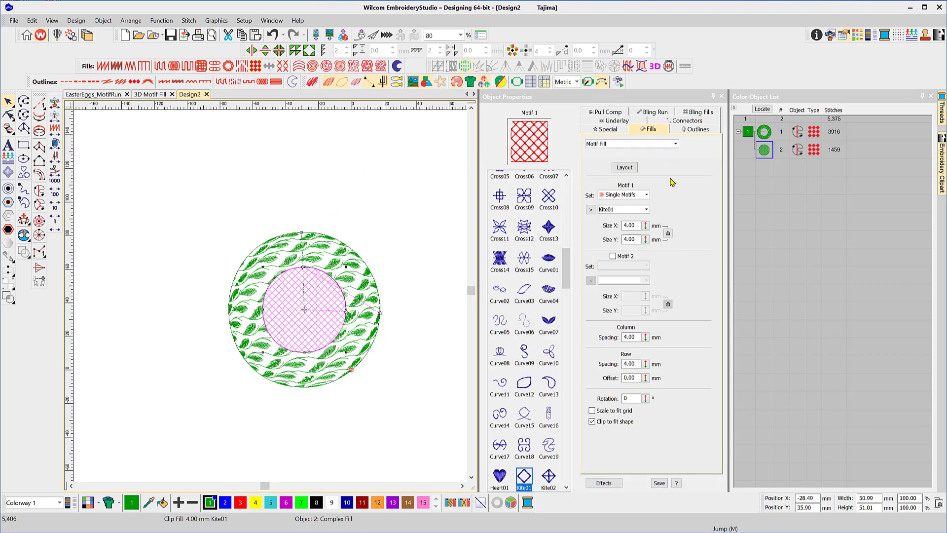
left_click(647, 195)
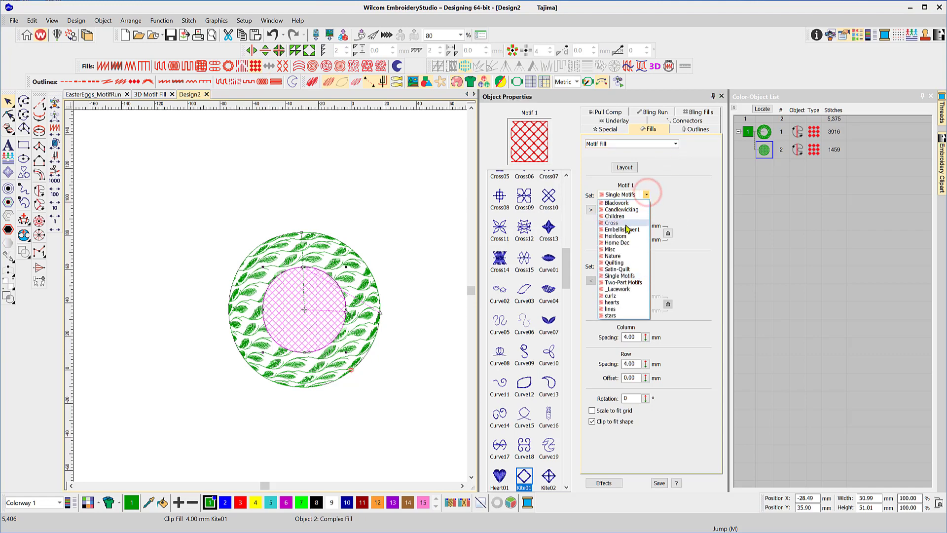
left_click(613, 256)
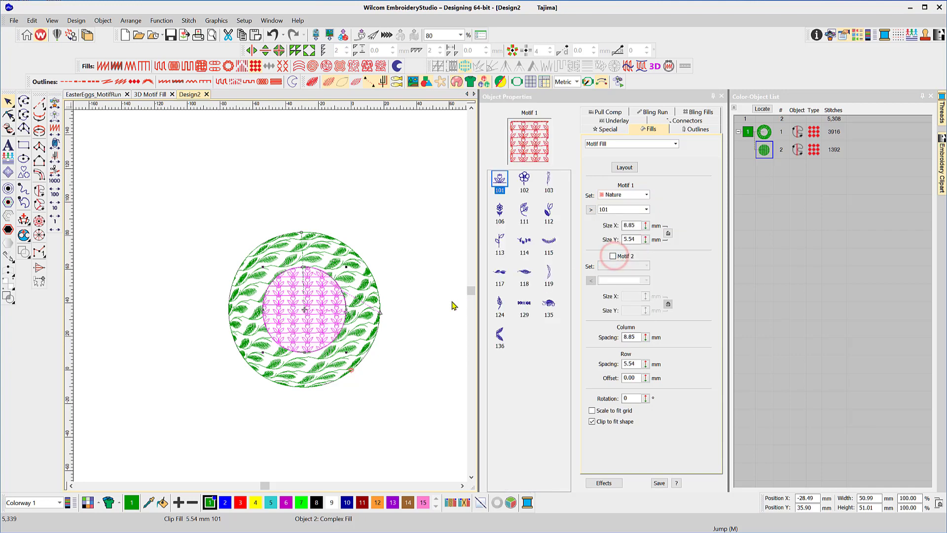
left_click(655, 68)
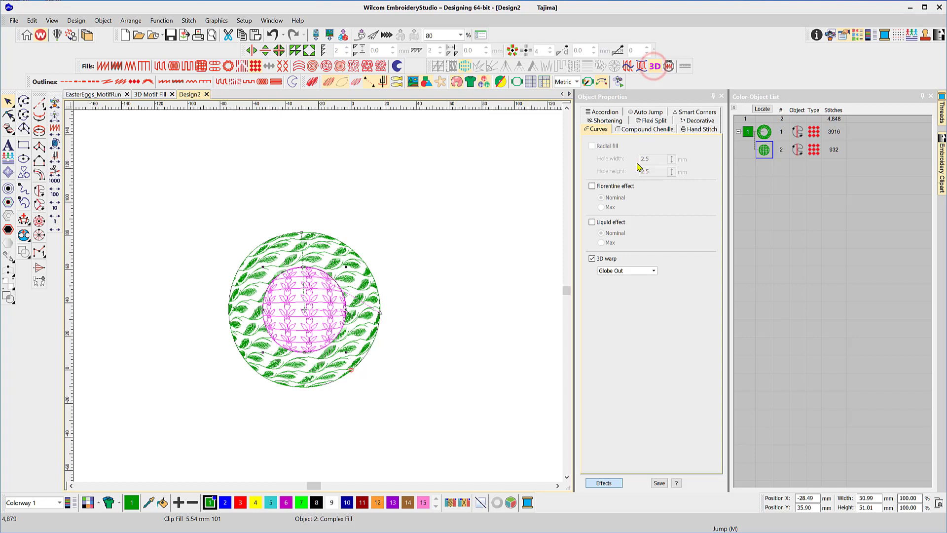
- Set the inner circle's 3D warp to Globe In, then deselect it and zoom in
left_click(654, 271)
left_click(619, 283)
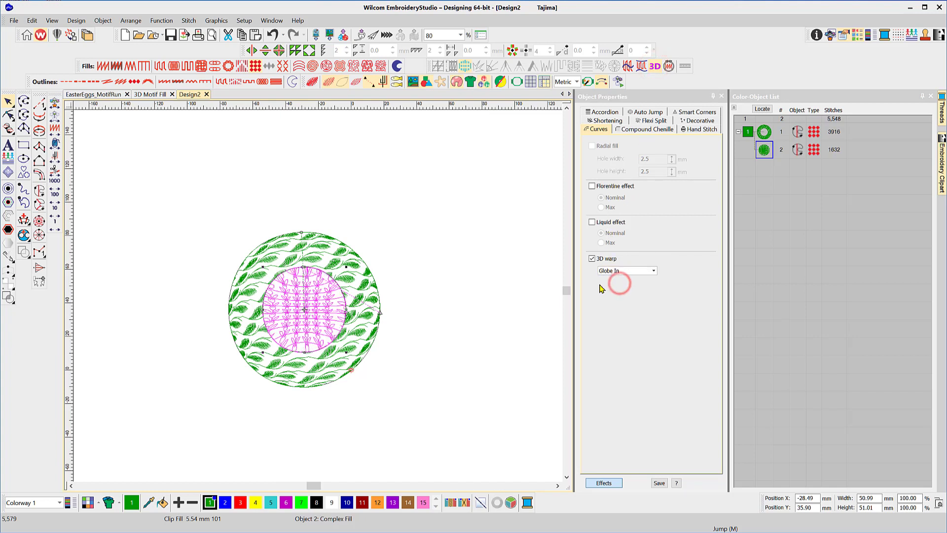
left_click(457, 318)
scroll(322, 340, "up", 2)
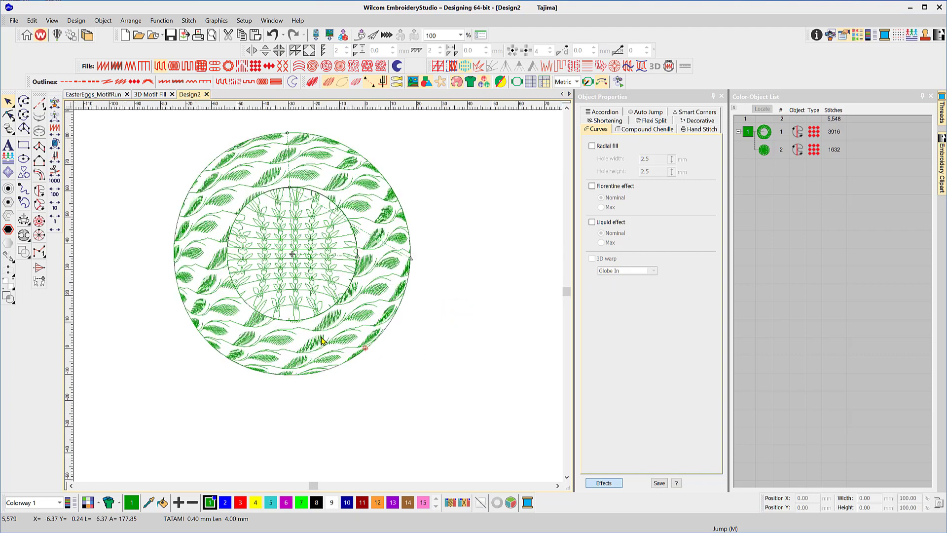
scroll(313, 278, "up", 1)
- Refill the outer ring with Nature flower motif 102 after trying motifs 111 and 103
left_click(306, 168)
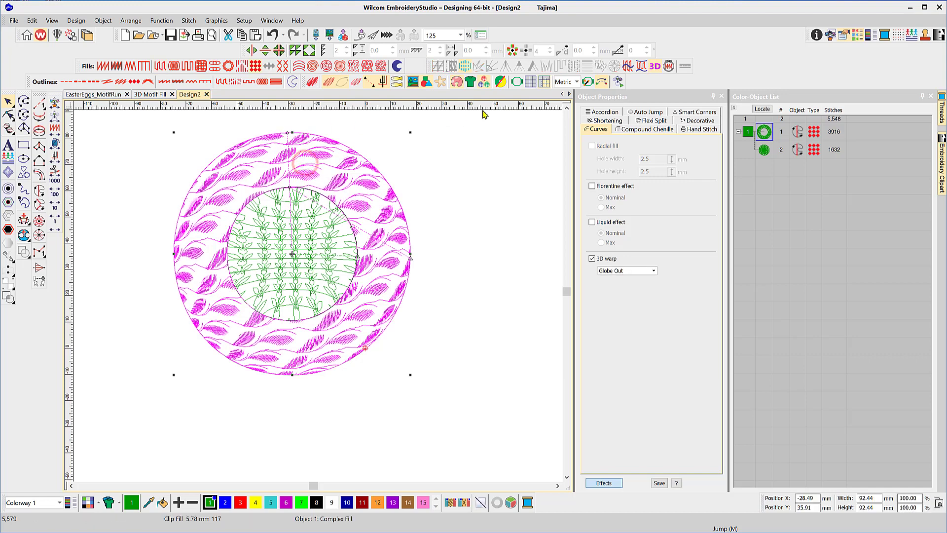
right_click(374, 189)
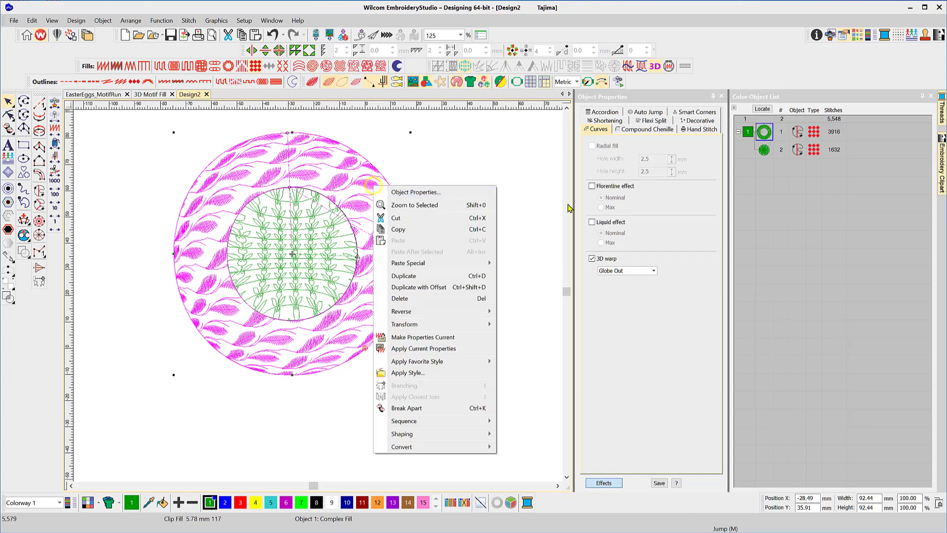
left_click(307, 162)
left_click(255, 66)
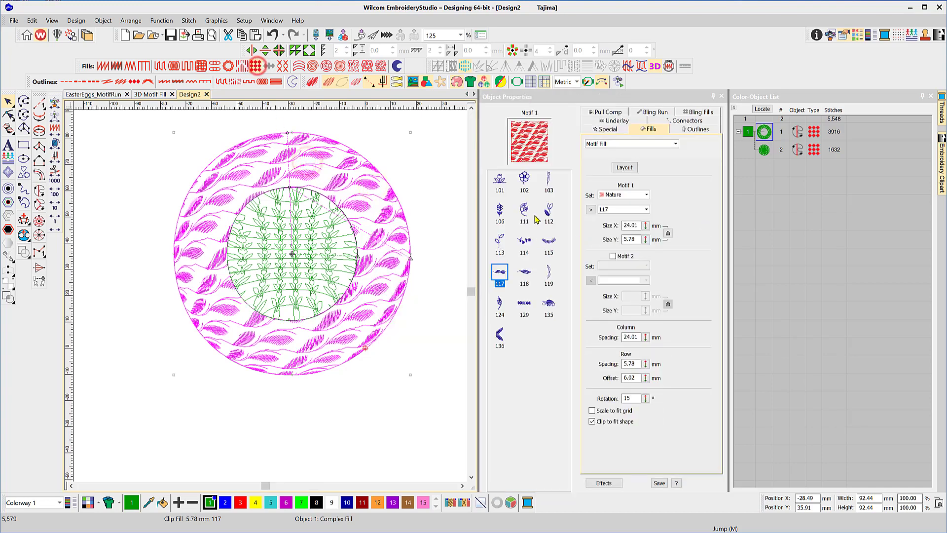
left_click(525, 208)
left_click(548, 179)
left_click(526, 179)
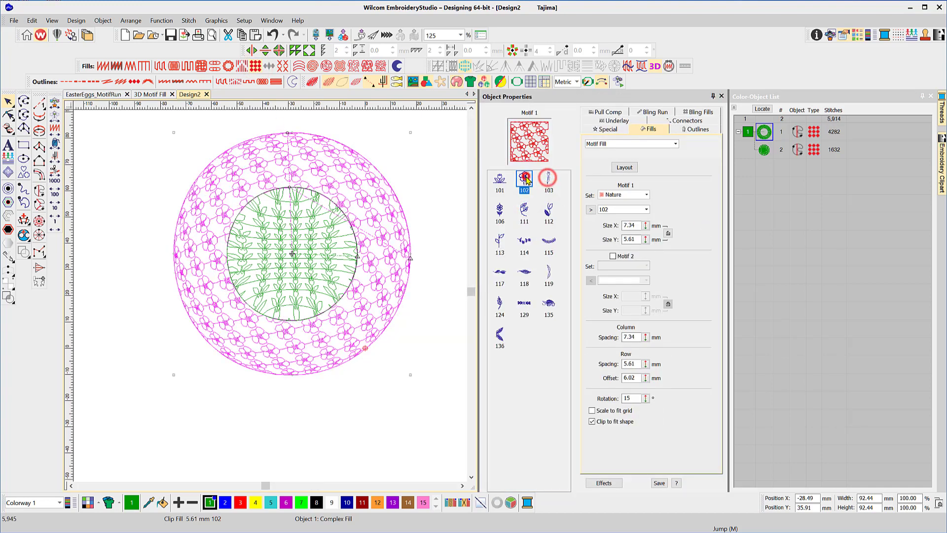
- Colour the outer ring green with thread 7 and the inner circle blue with thread 5
left_click(300, 502)
left_click(314, 283)
left_click(328, 419)
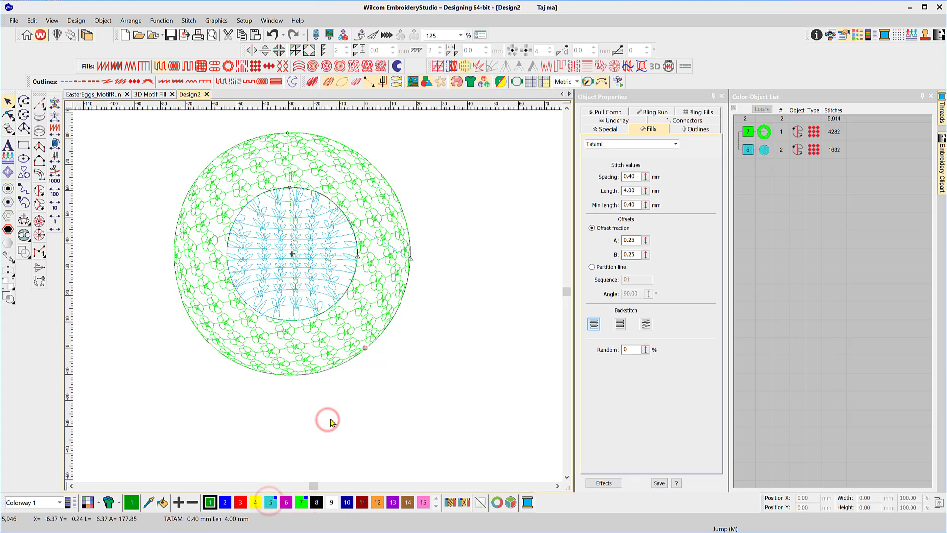